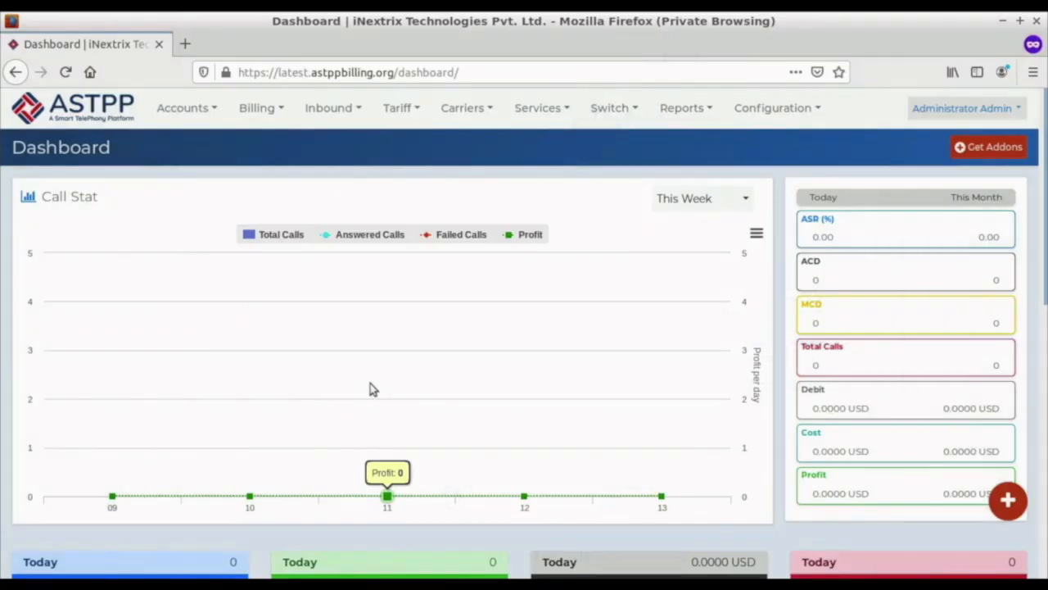
Step: Go to the customer accounts list and open the form for creating a new customer
left_click(211, 115)
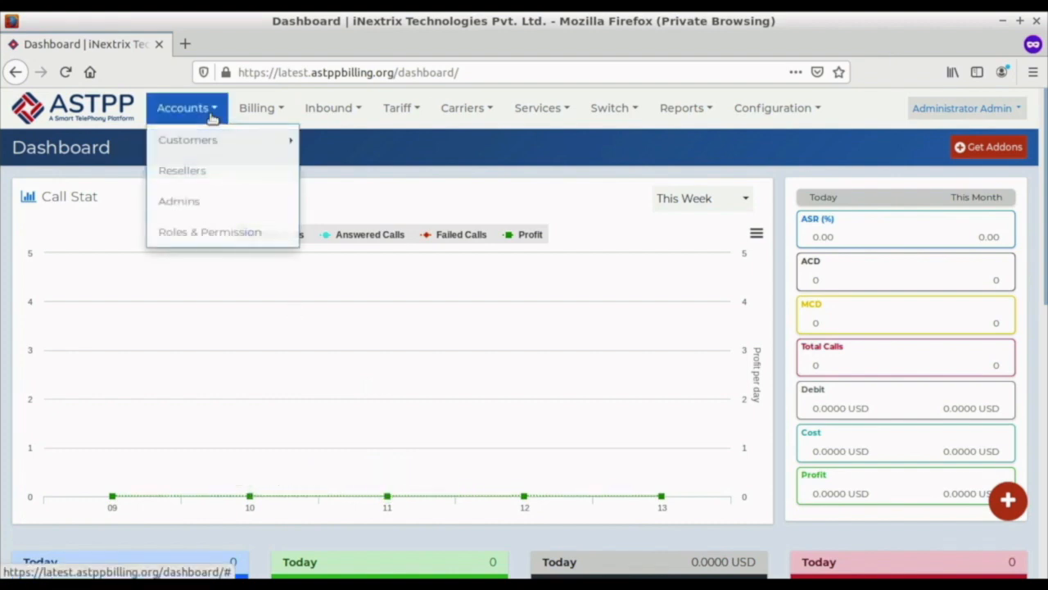
mouse_move(210, 140)
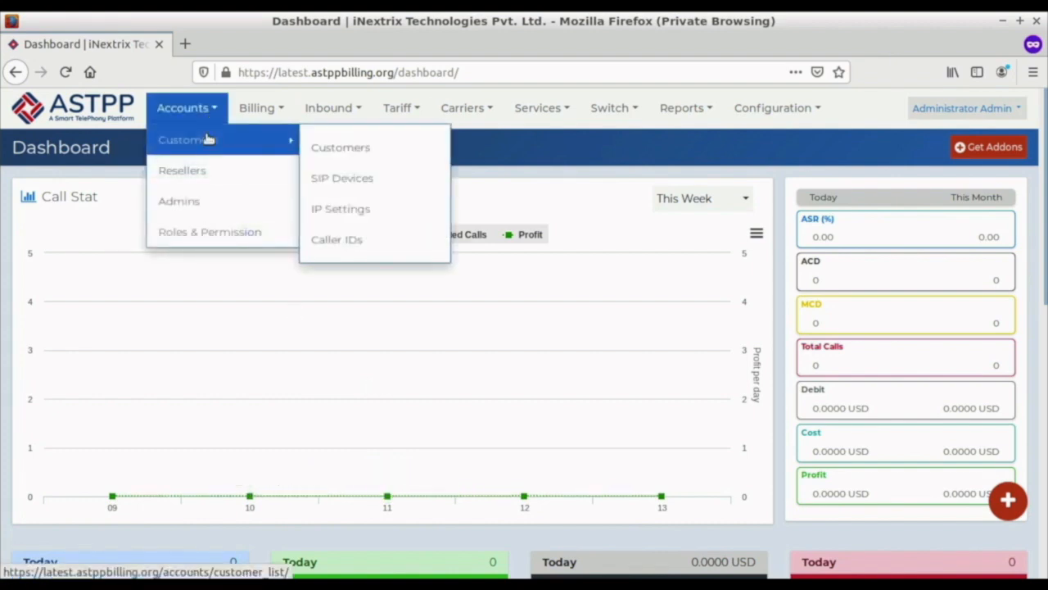
left_click(343, 152)
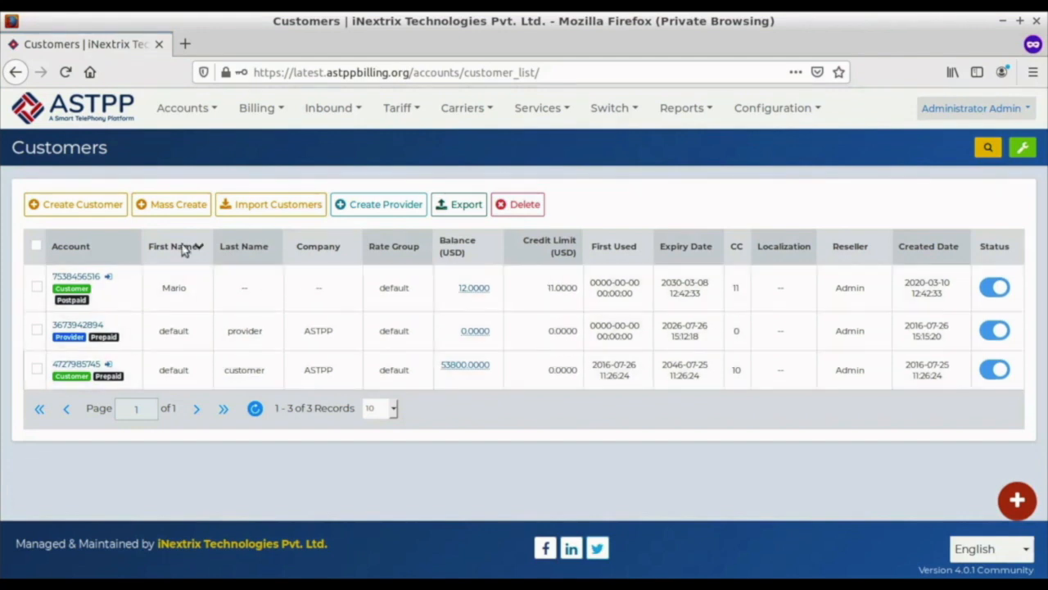
left_click(78, 212)
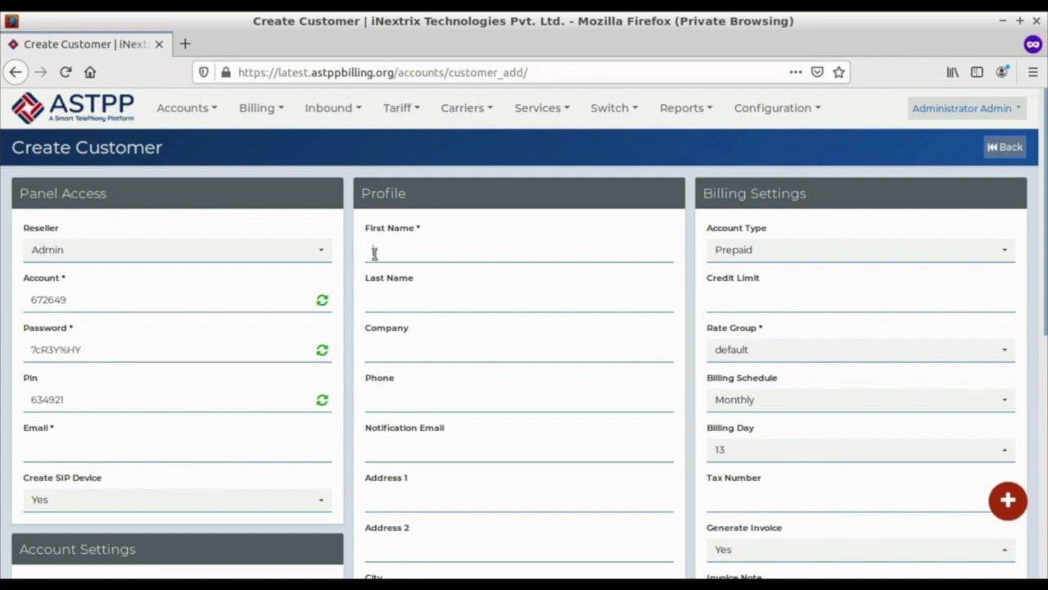
Step: Enter the customer's first name and email address, and save the new customer
left_click(374, 254)
type("mike")
left_click(68, 446)
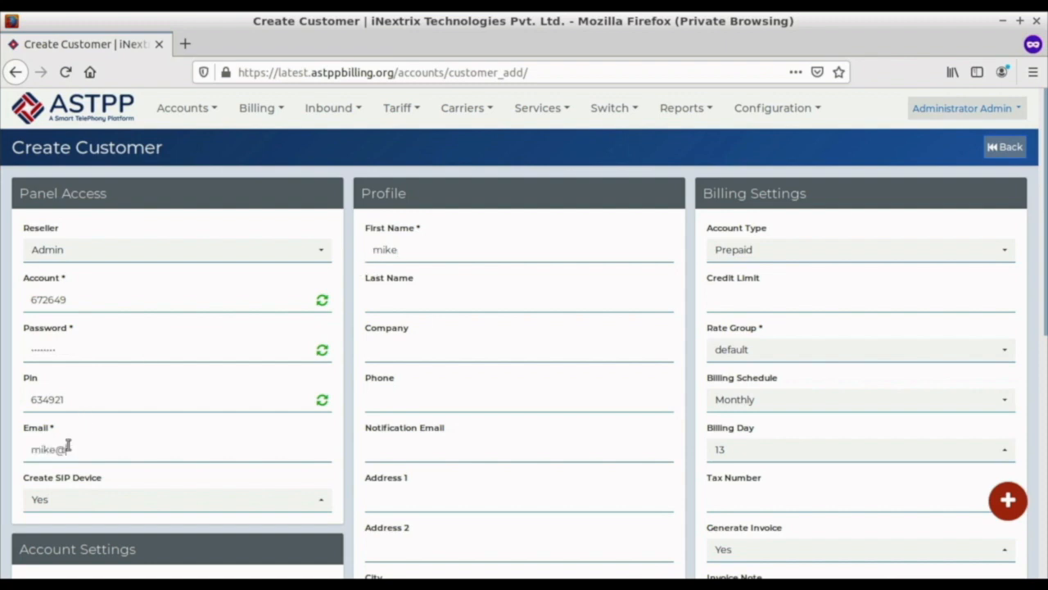
left_click(429, 230)
scroll(407, 394, "down", 5)
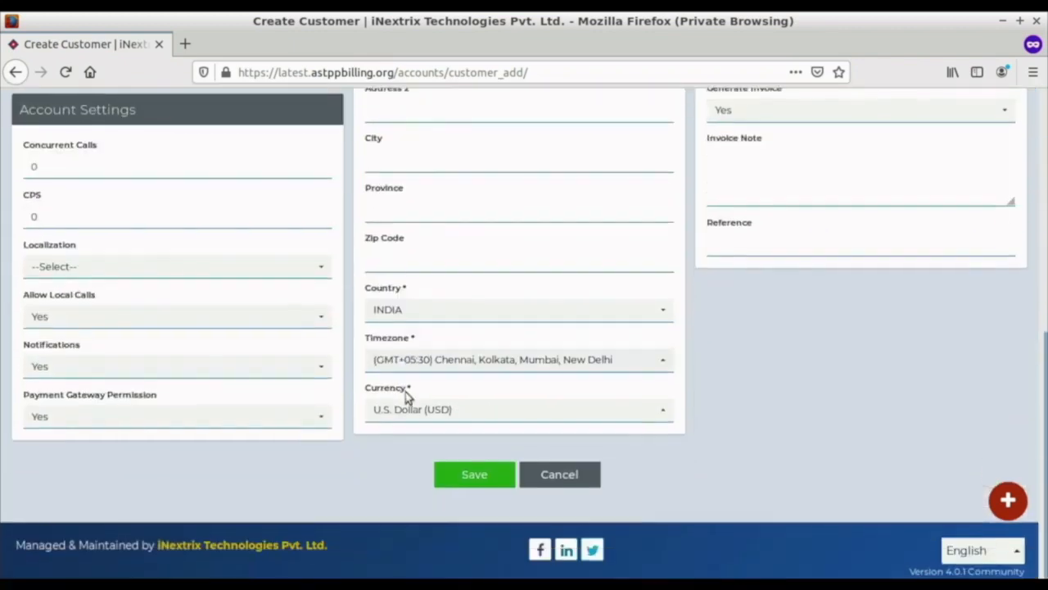
left_click(456, 472)
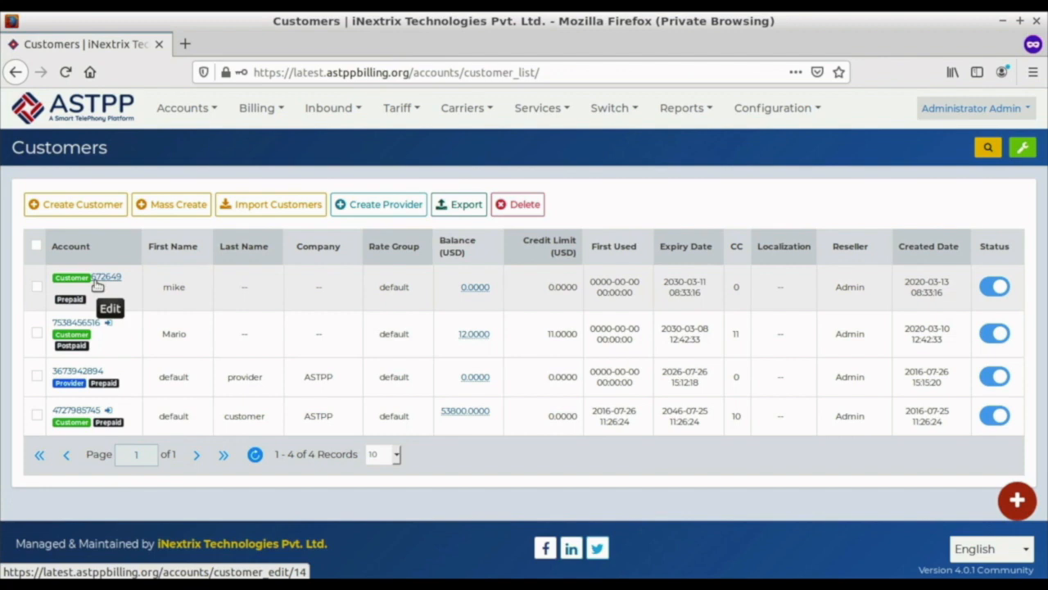
Step: Create a provider account by entering the provider's first name and email address, and save it
left_click(401, 207)
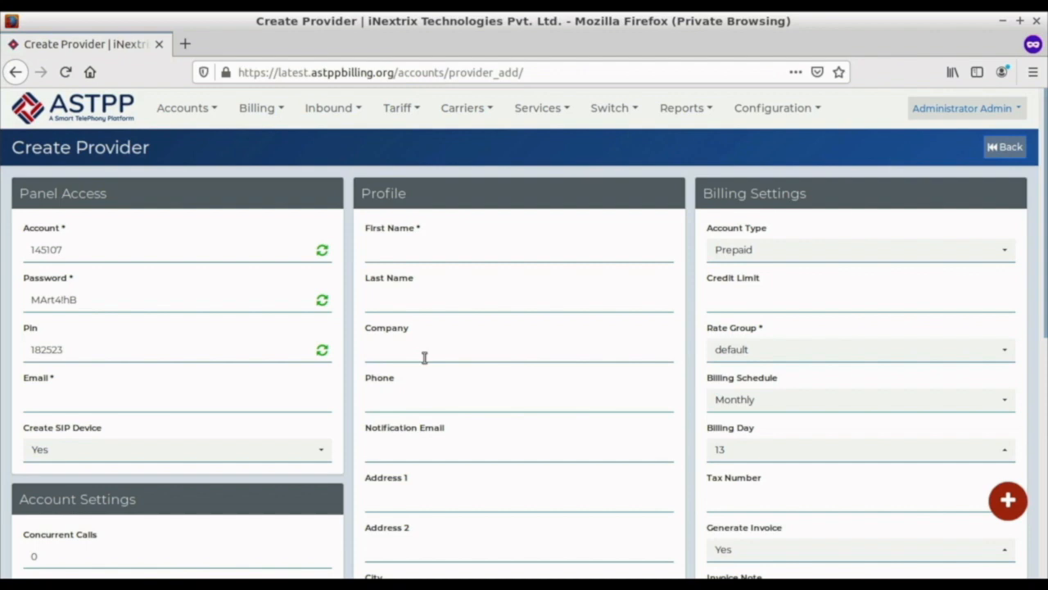
left_click(368, 252)
type("nick")
left_click(103, 400)
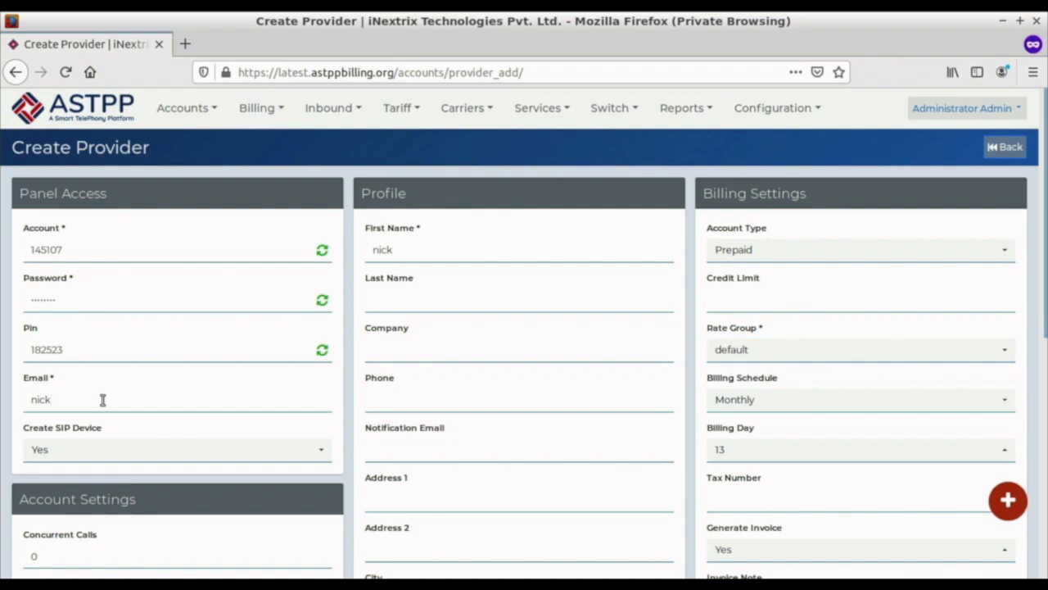
scroll(326, 431, "down", 5)
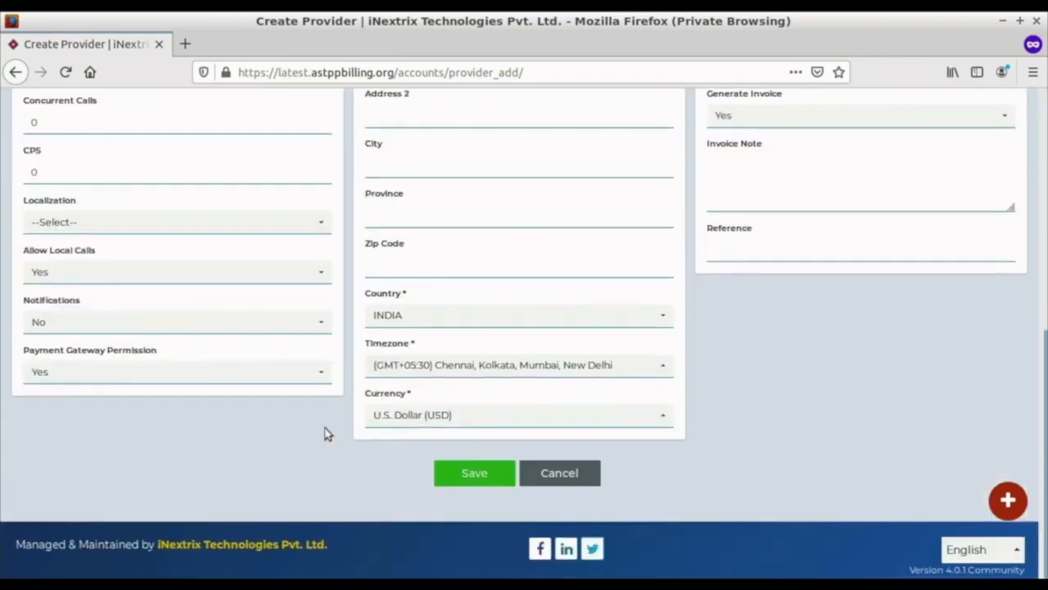
left_click(474, 473)
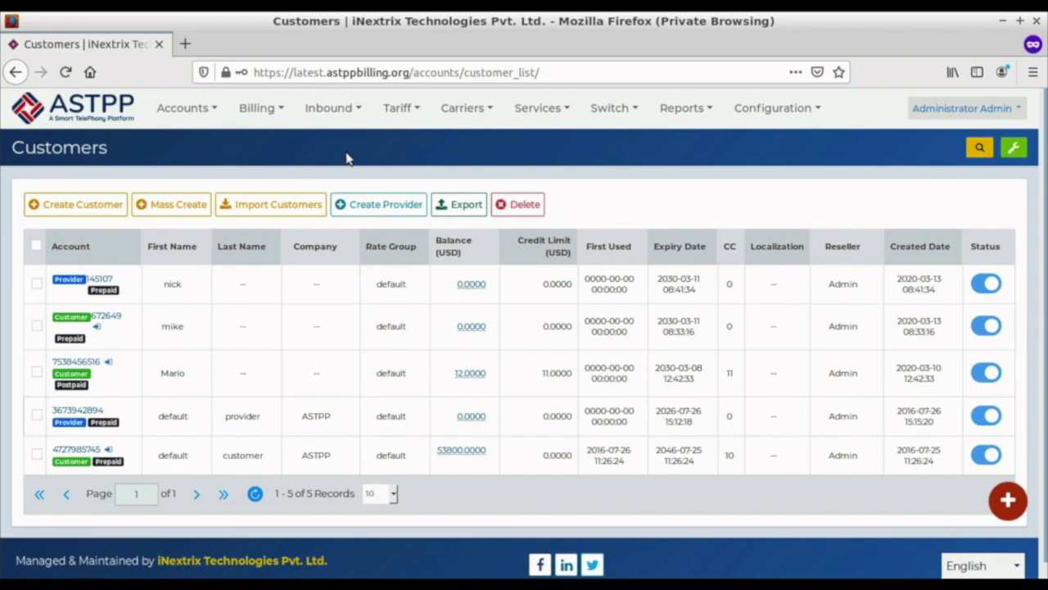
Step: Open the tariff Rate Groups list in a new browser tab and switch to it
left_click(400, 114)
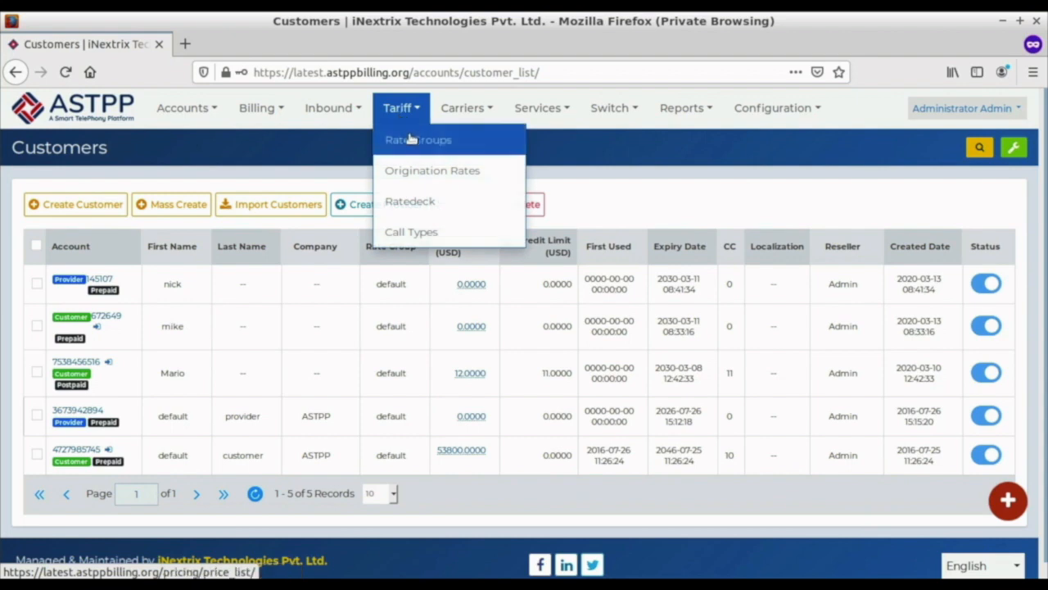
right_click(412, 140)
left_click(416, 145)
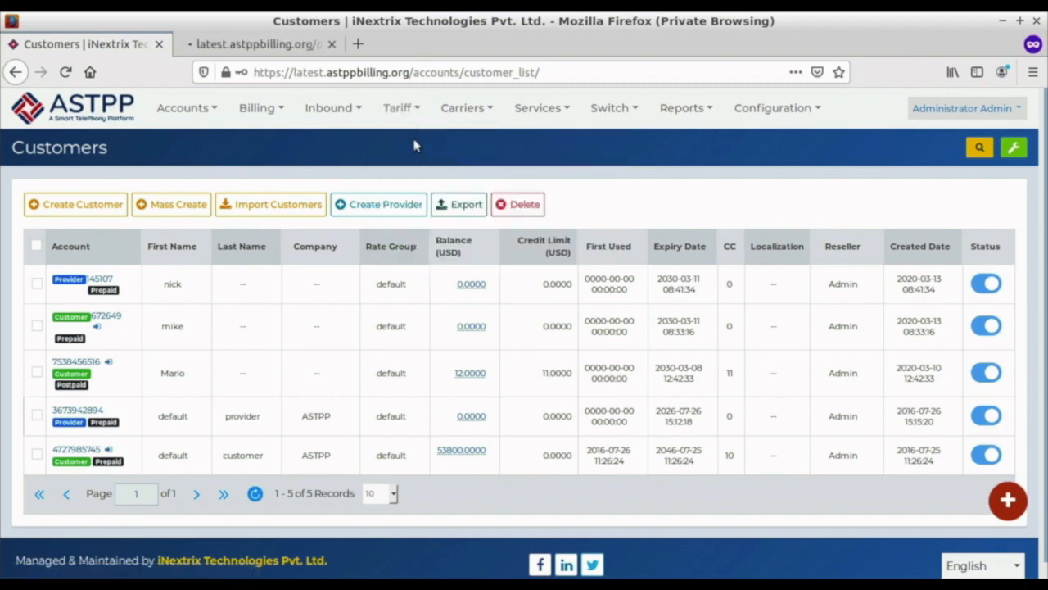
left_click(270, 44)
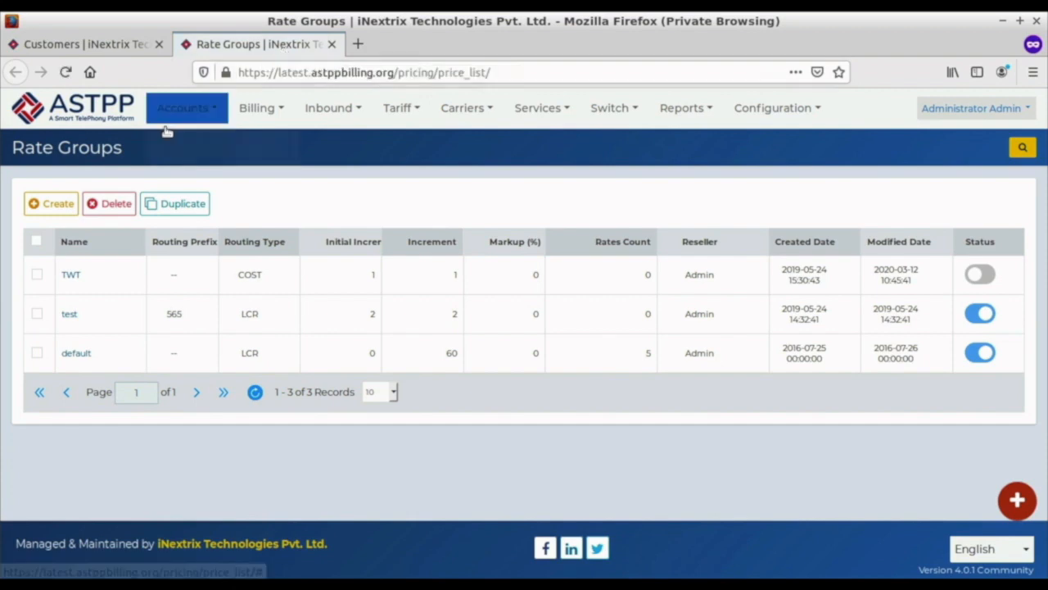
Step: Create a rate group named test1 with initial increment 1 and increment 2, and save it
left_click(53, 202)
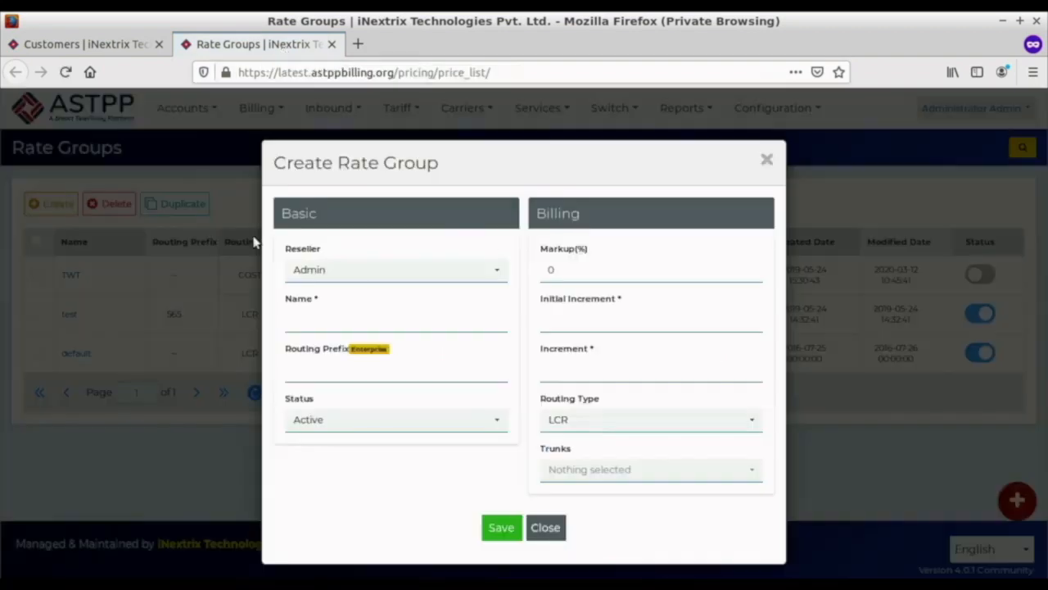
left_click(362, 322)
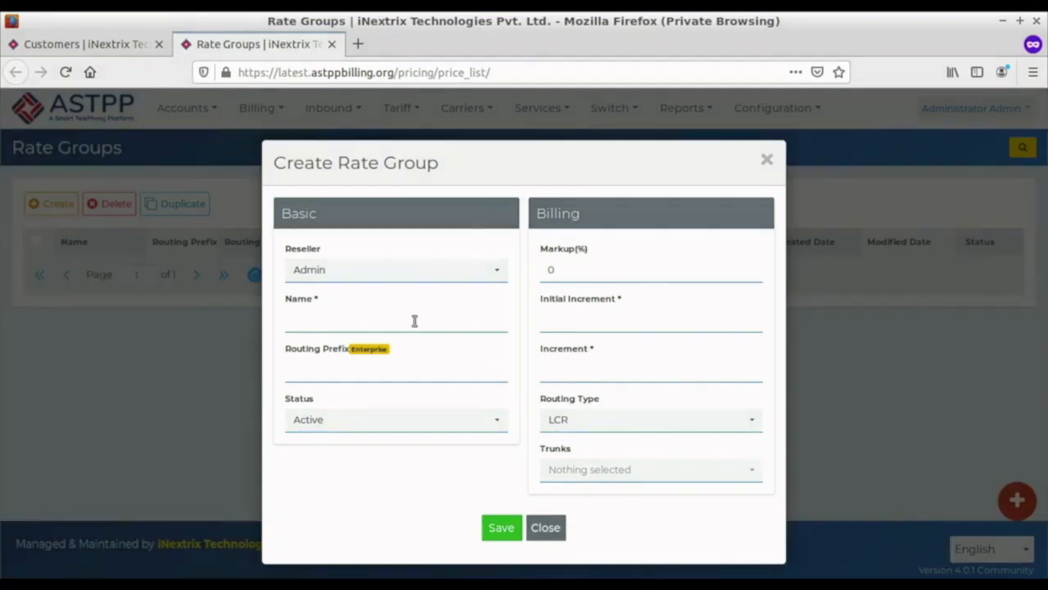
left_click(406, 318)
type("test1")
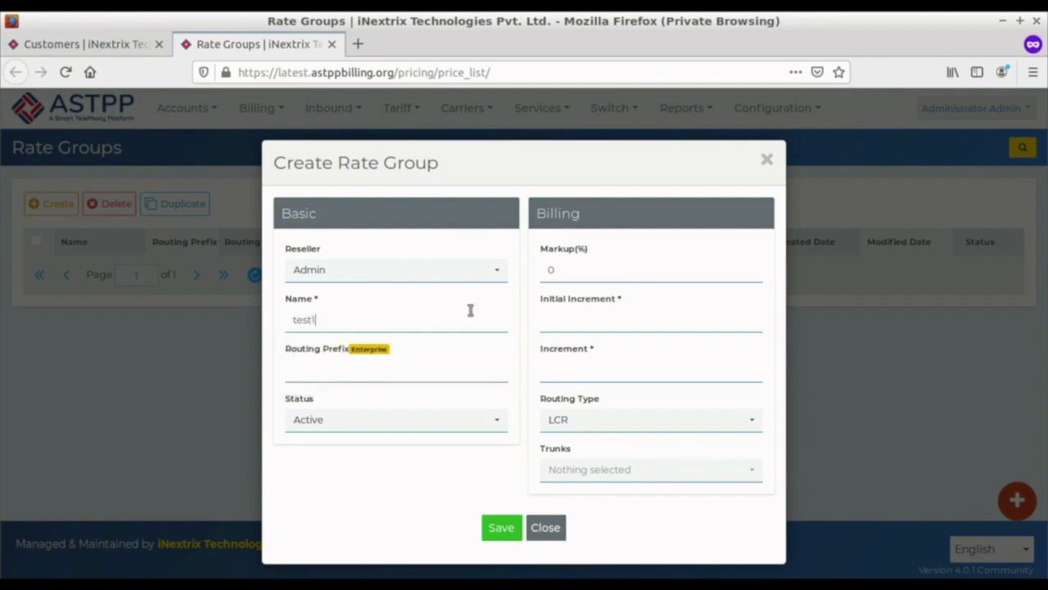
left_click(573, 323)
type("1")
left_click(590, 372)
type("2")
left_click(502, 528)
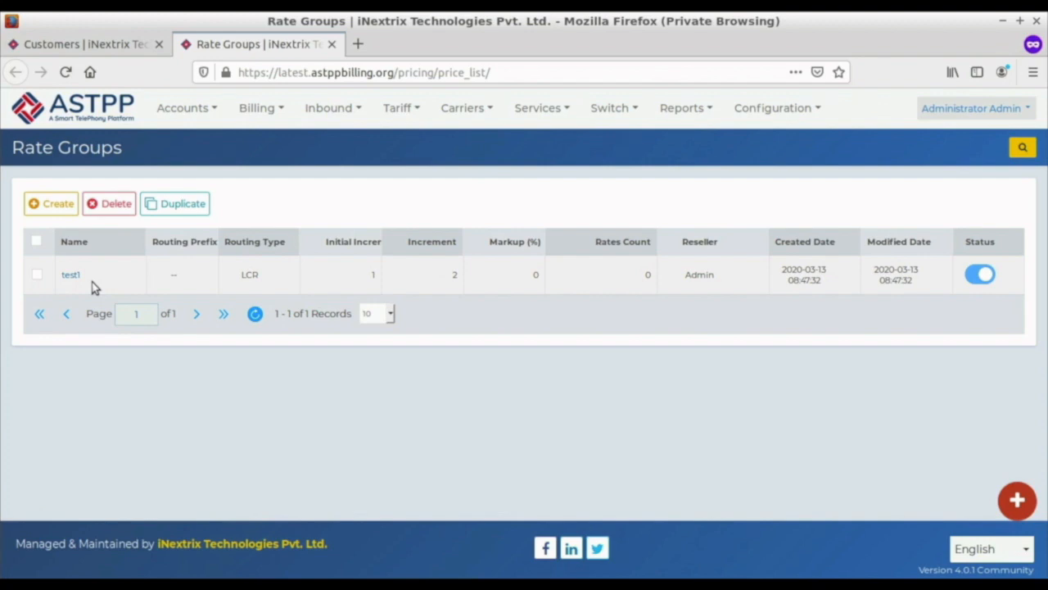
Step: Open the tariff Origination Rates list in a new browser tab and open the form for creating an origination rate
left_click(398, 111)
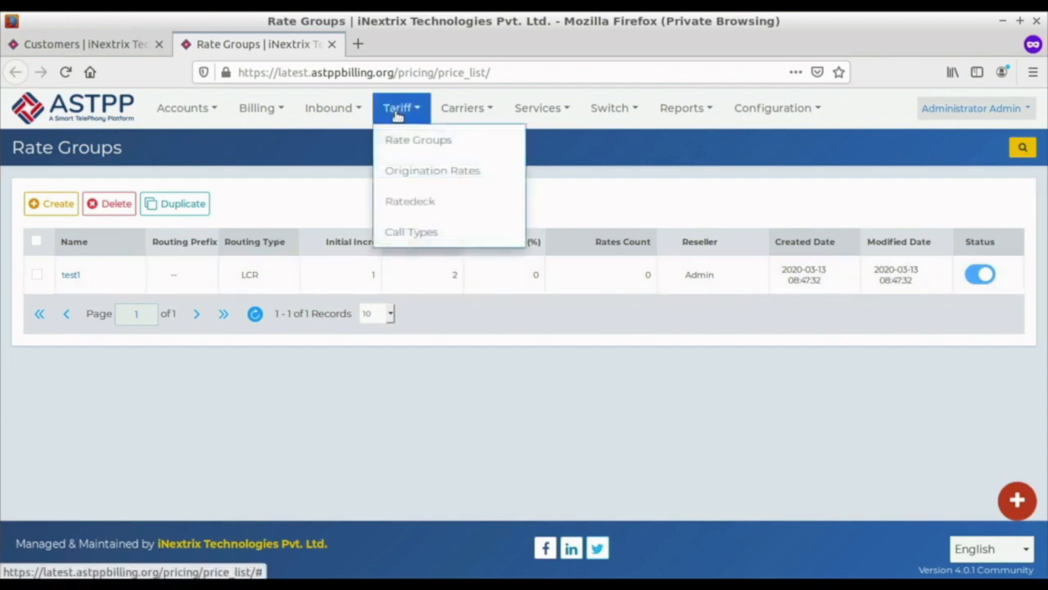
left_click(412, 179)
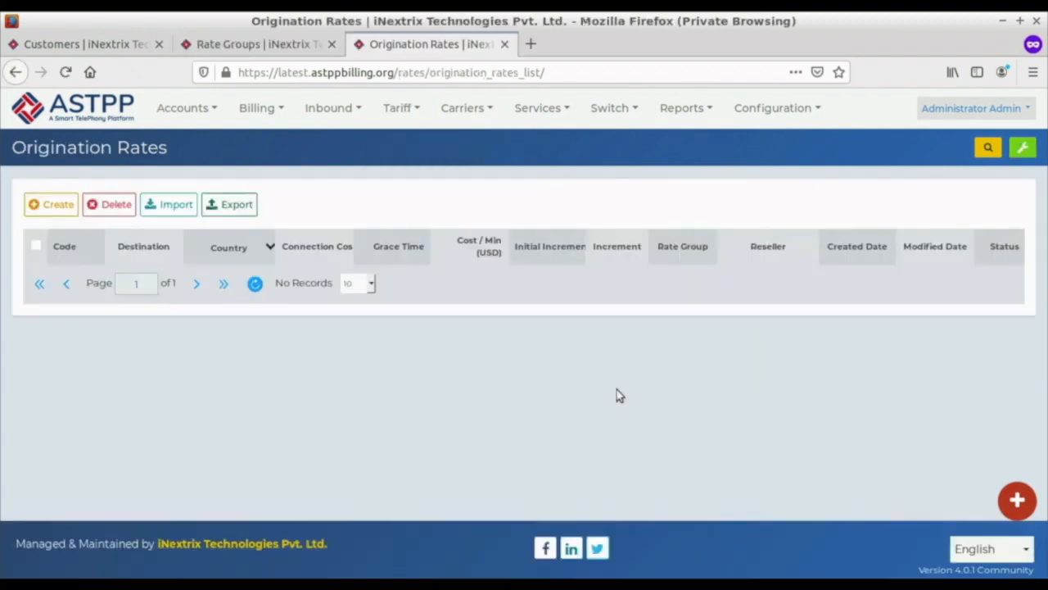
left_click(404, 113)
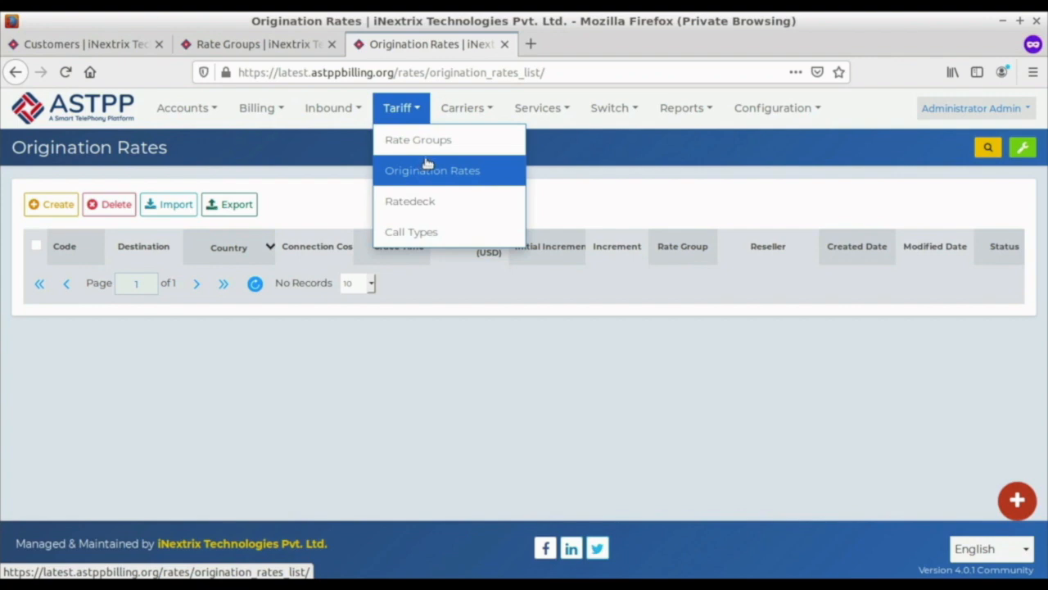
left_click(51, 204)
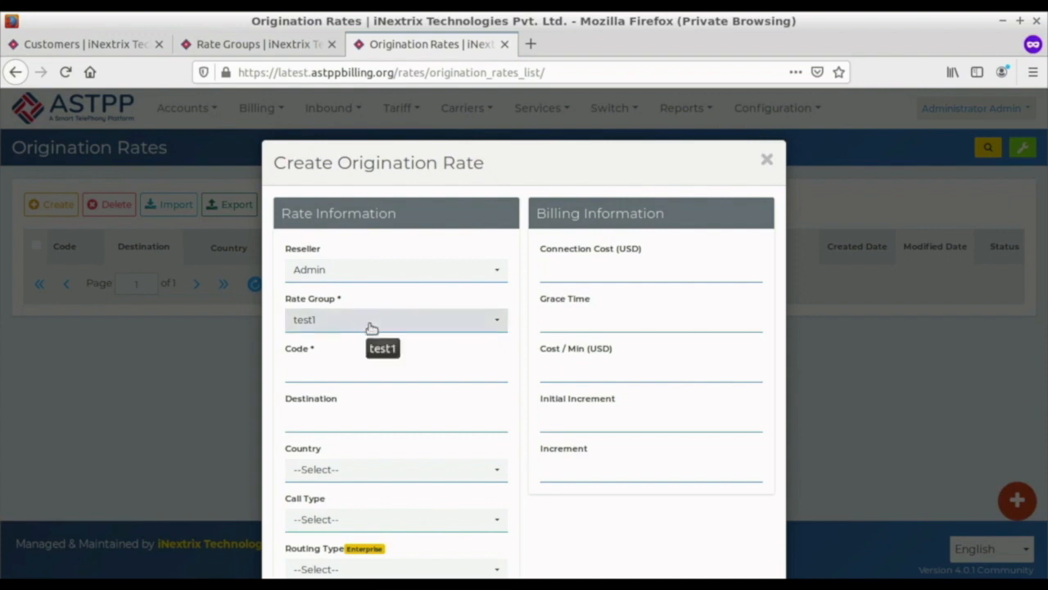
Step: Check the test1 rate group in its list, set the new origination rate's code to 1, and save it
left_click(293, 48)
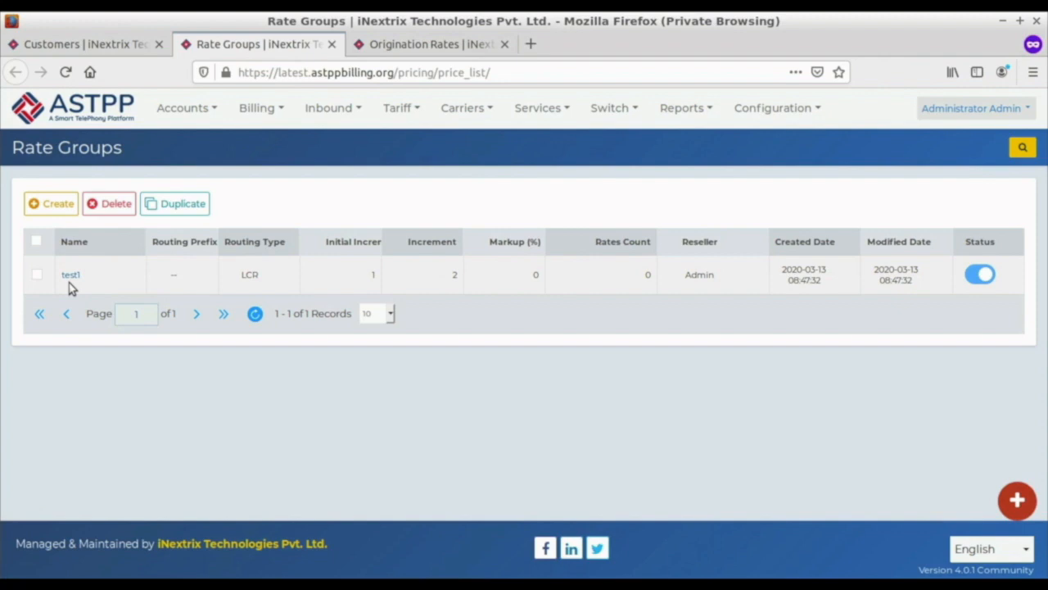
left_click(434, 46)
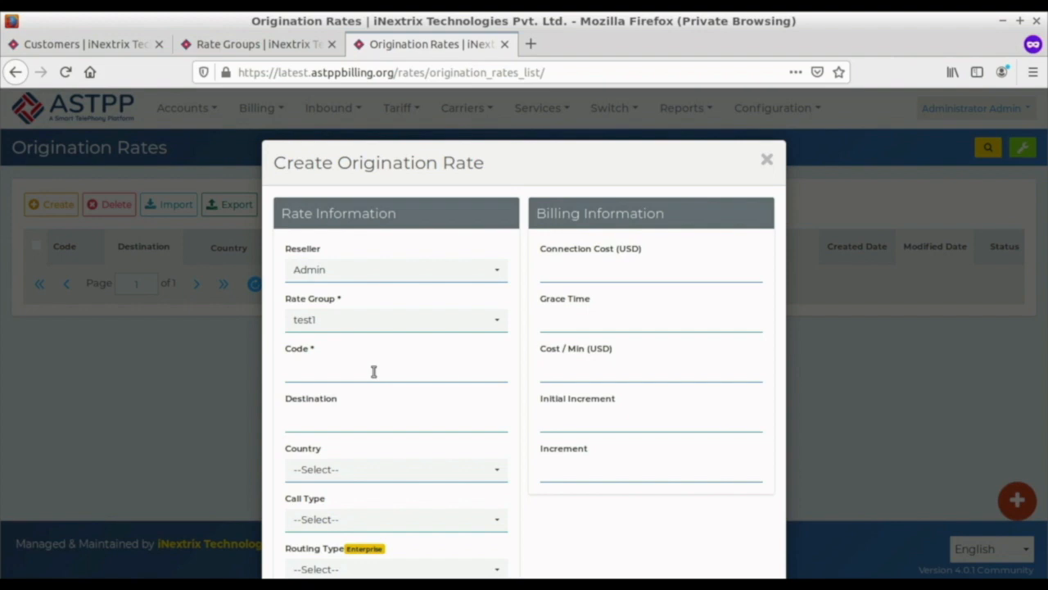
type("1")
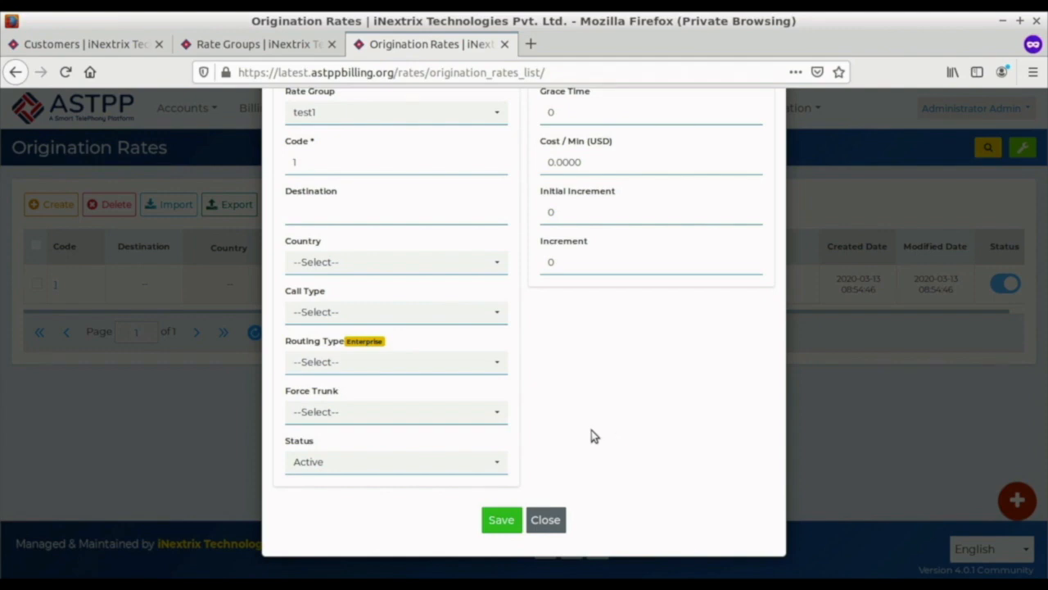
left_click(504, 519)
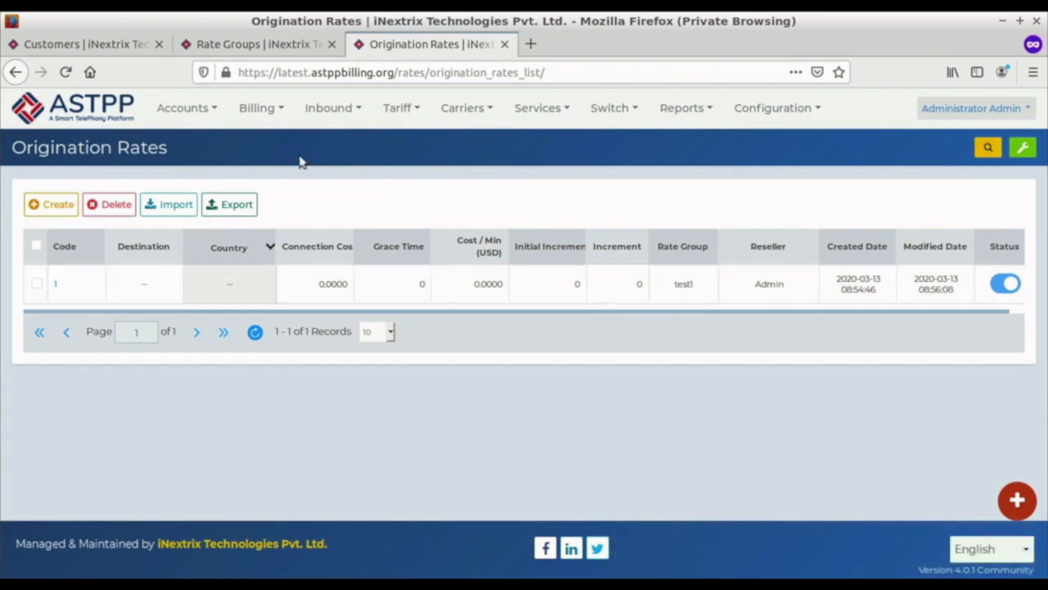
Step: Go to the carriers' Gateways list in a new browser tab and open the form for creating a gateway
mouse_move(393, 111)
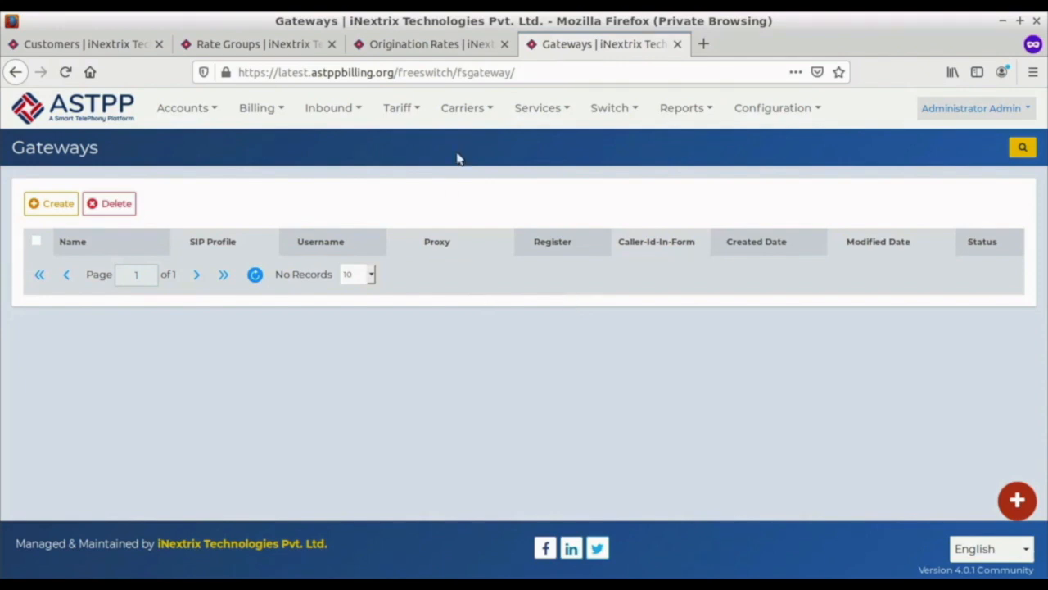
mouse_move(462, 115)
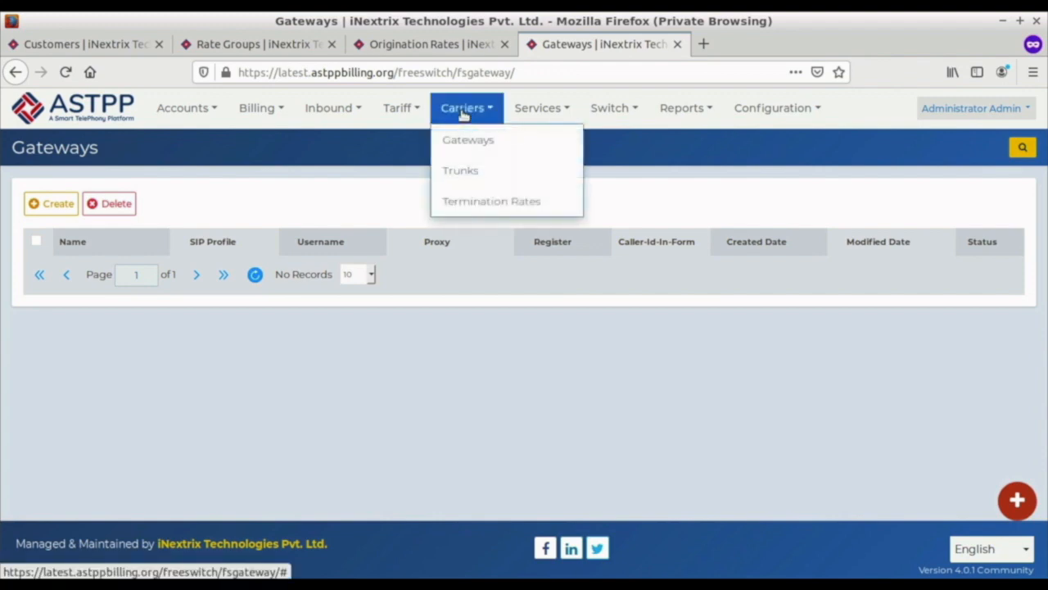
left_click(467, 144)
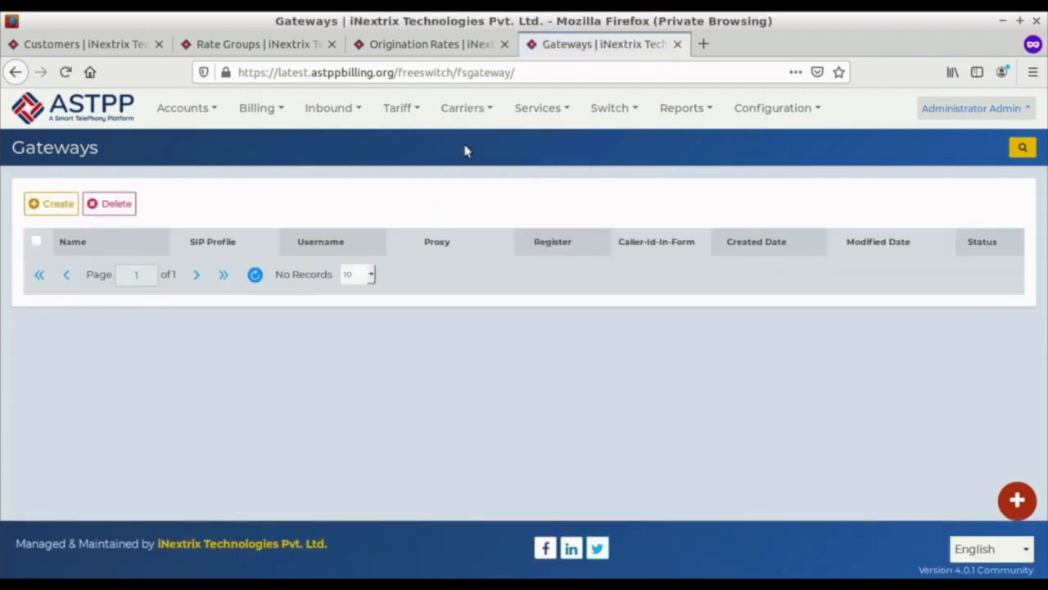
left_click(56, 205)
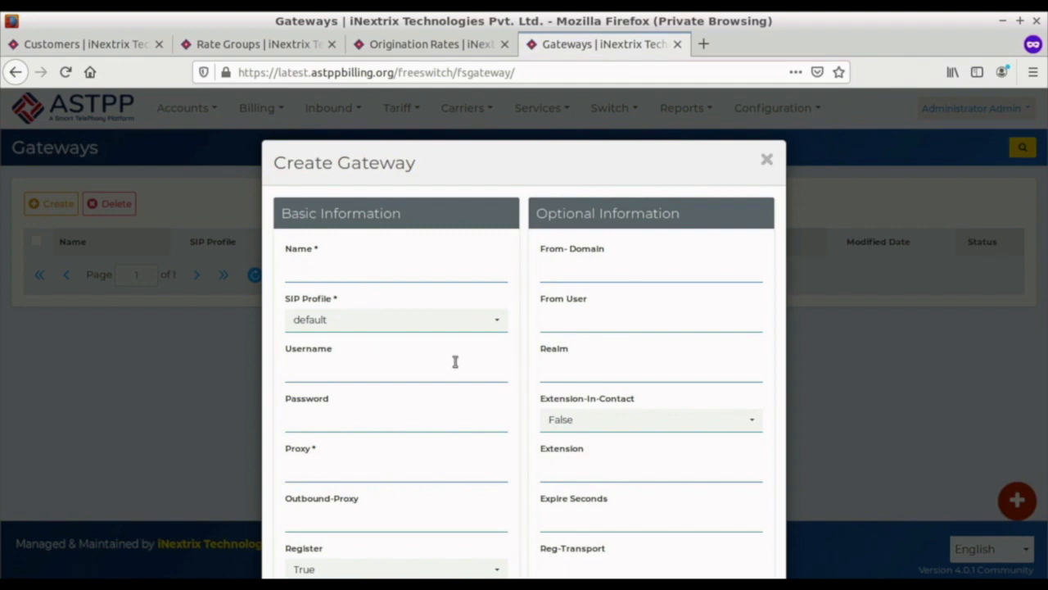
Step: Name the new gateway yourprovider and choose the Default SIP profile for it
scroll(454, 358, "down", 2)
left_click(336, 190)
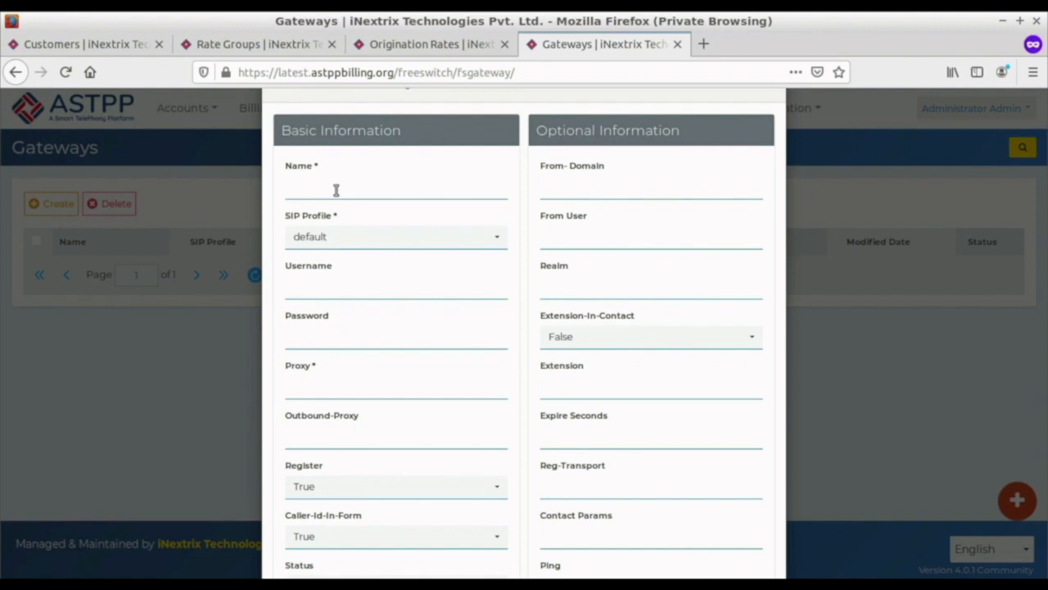
type("yourprovider")
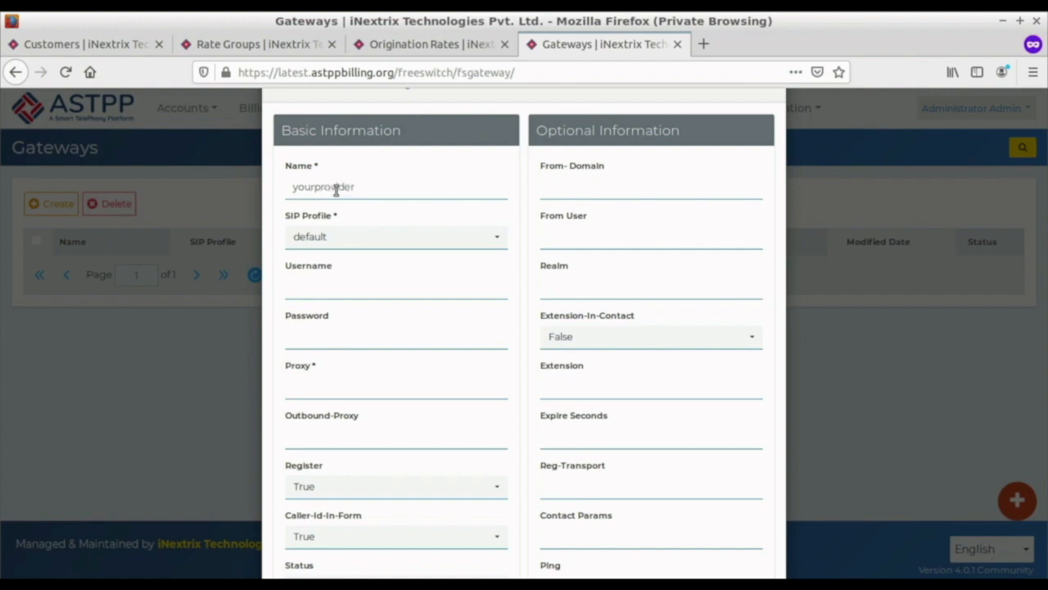
left_click(320, 237)
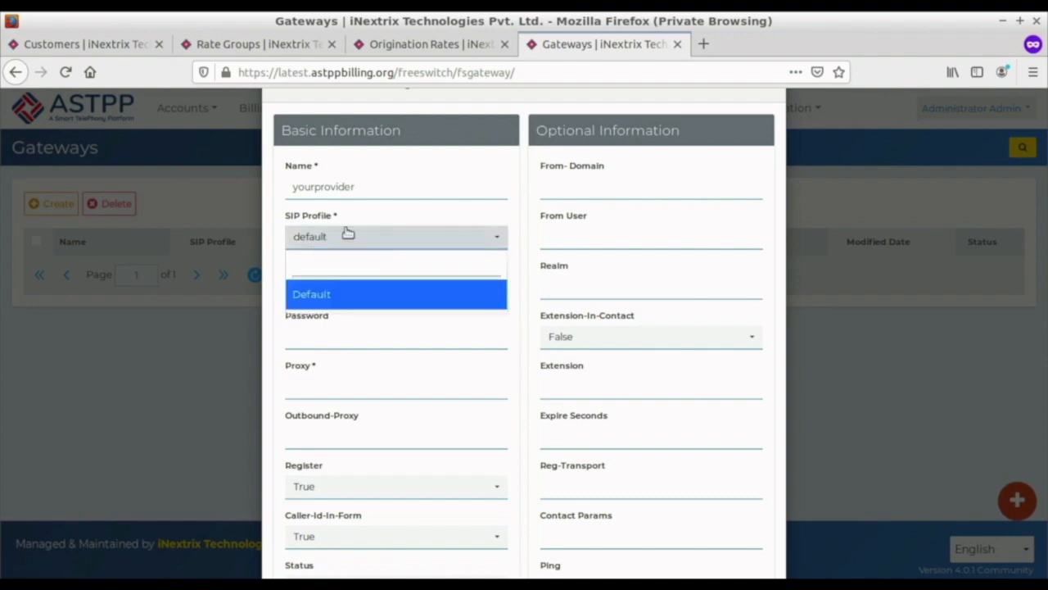
left_click(344, 294)
Step: Set the gateway's proxy to sendonclick.com:5061, look over the remaining settings, and save the gateway
left_click(312, 392)
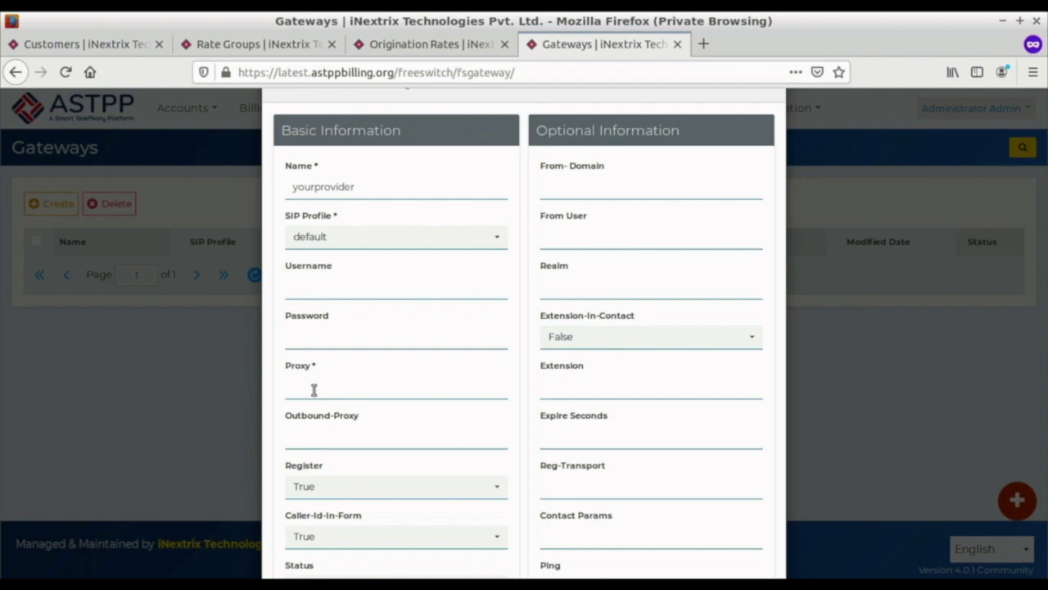
type("sengonclick.com:5061")
scroll(311, 426, "down", 3)
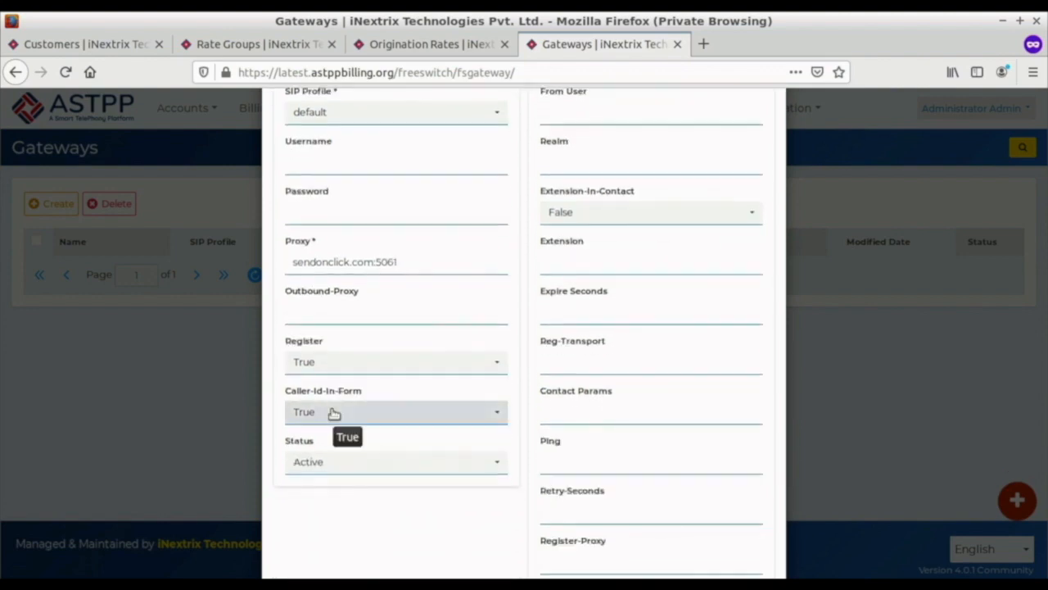
scroll(627, 438, "up", 2)
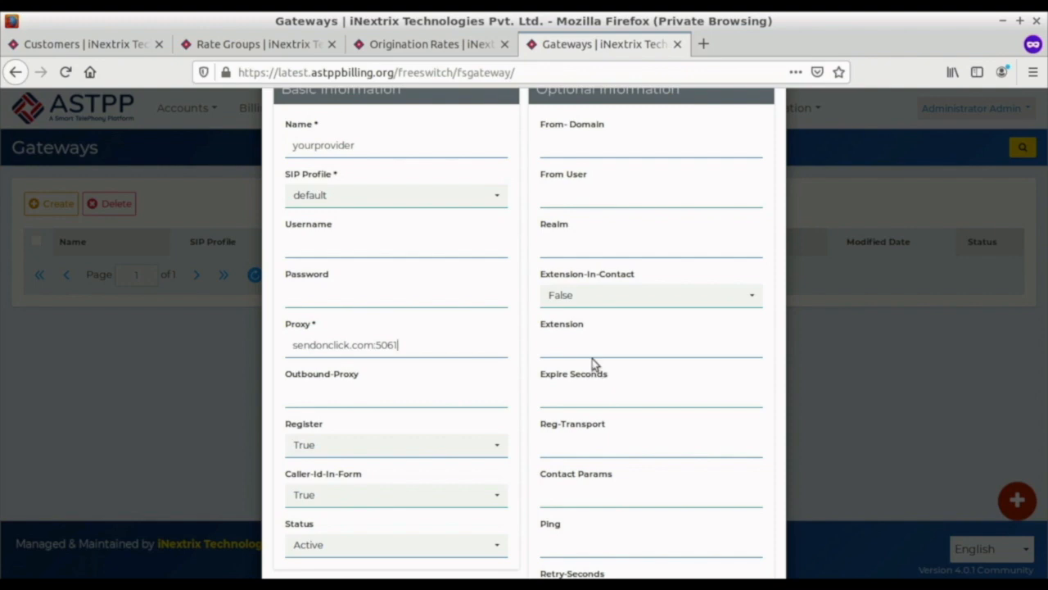
scroll(589, 359, "down", 5)
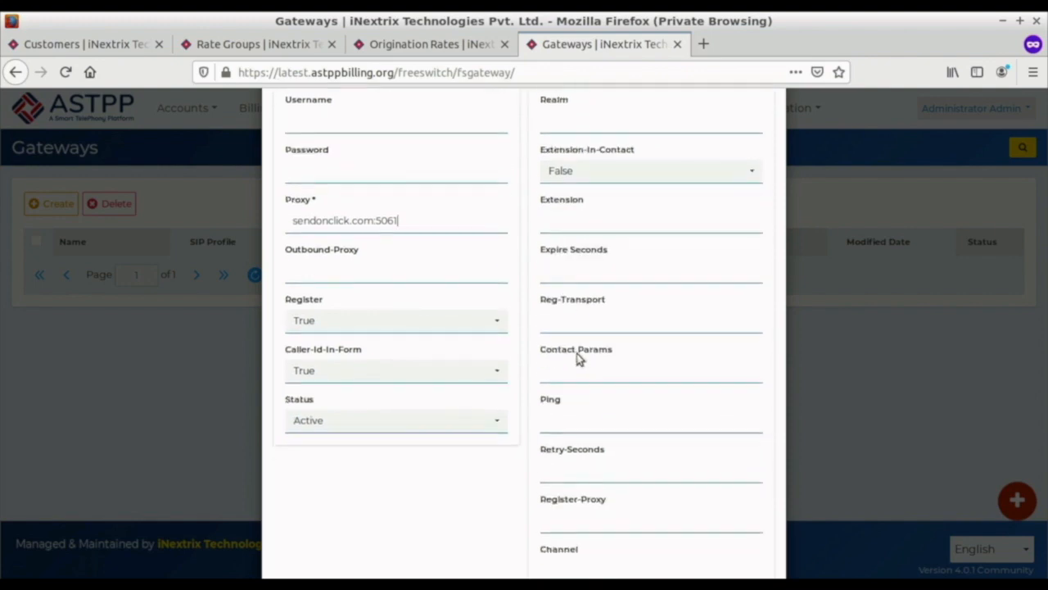
scroll(583, 359, "down", 3)
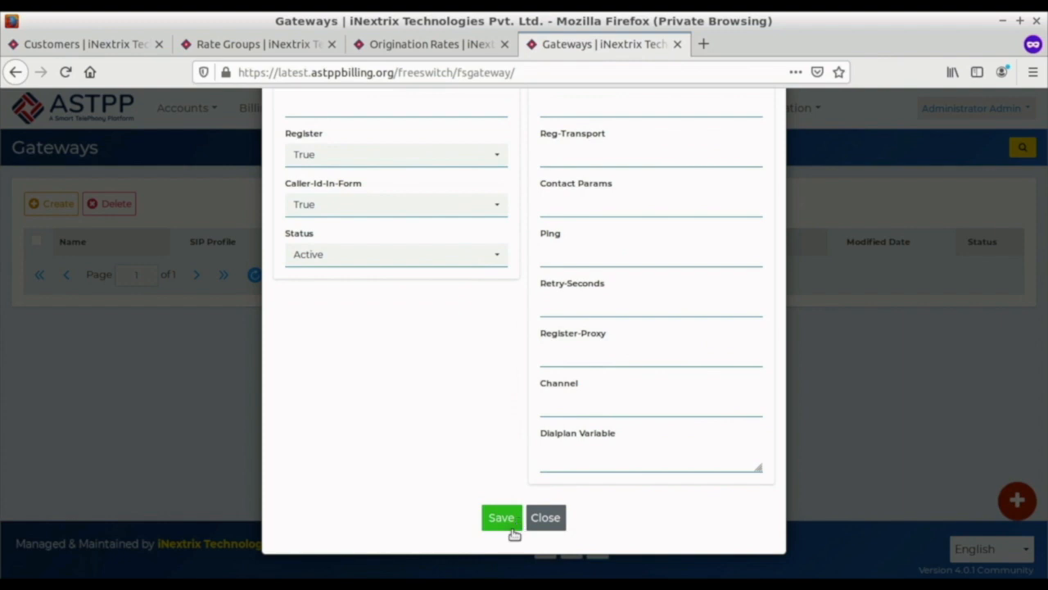
left_click(501, 518)
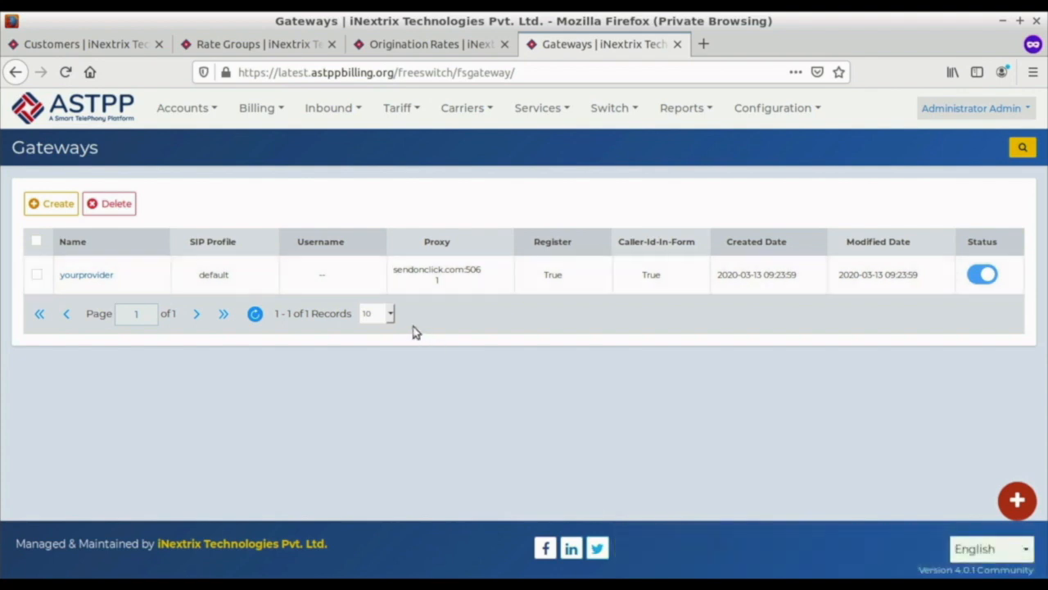
Step: Go to the carriers' Trunks list in a new browser tab and open the form for creating a trunk
left_click(481, 123)
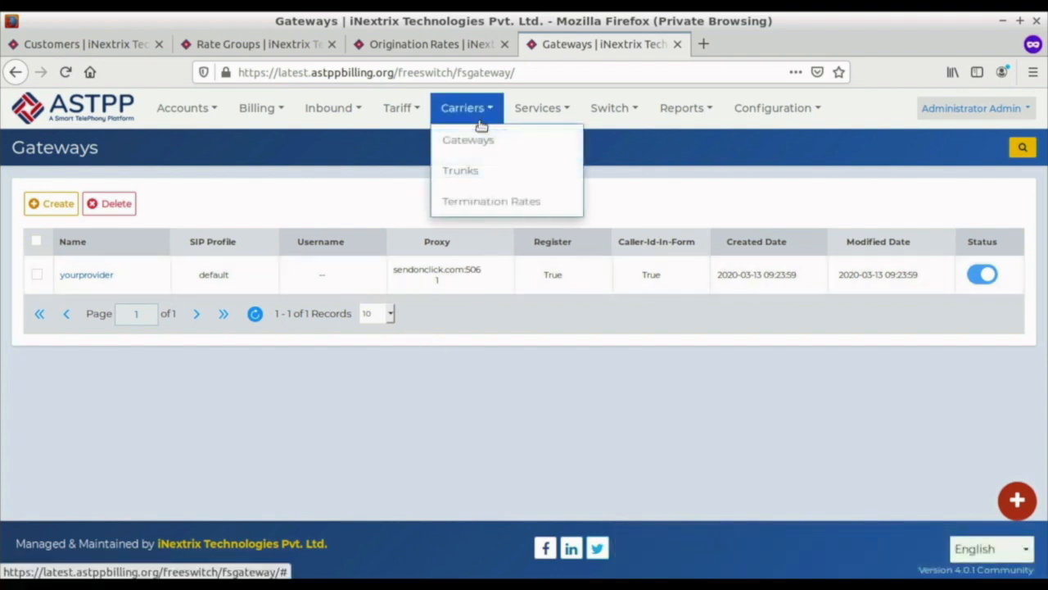
right_click(473, 172)
left_click(516, 182)
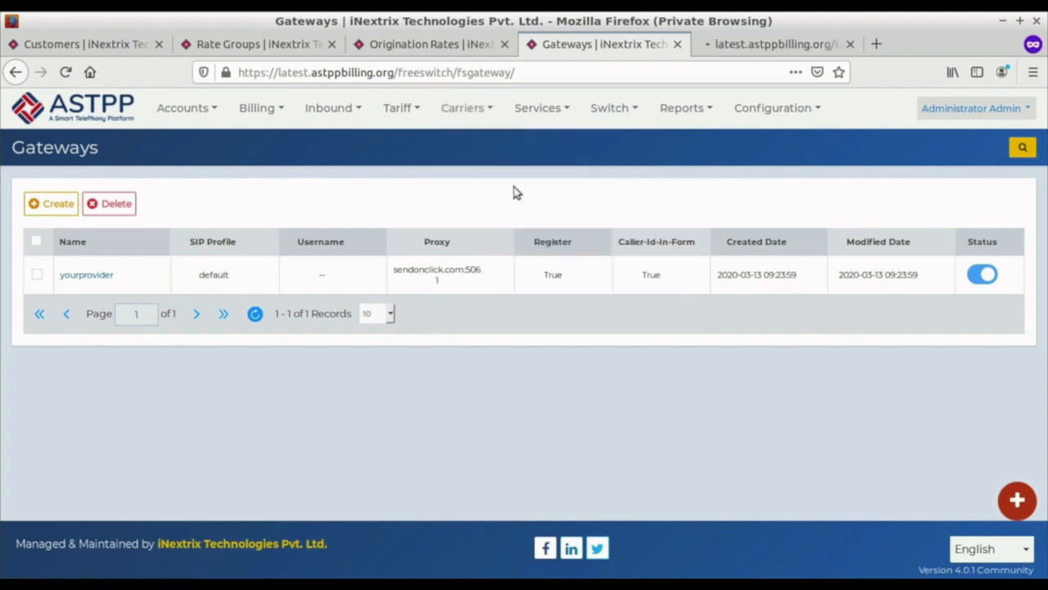
left_click(468, 115)
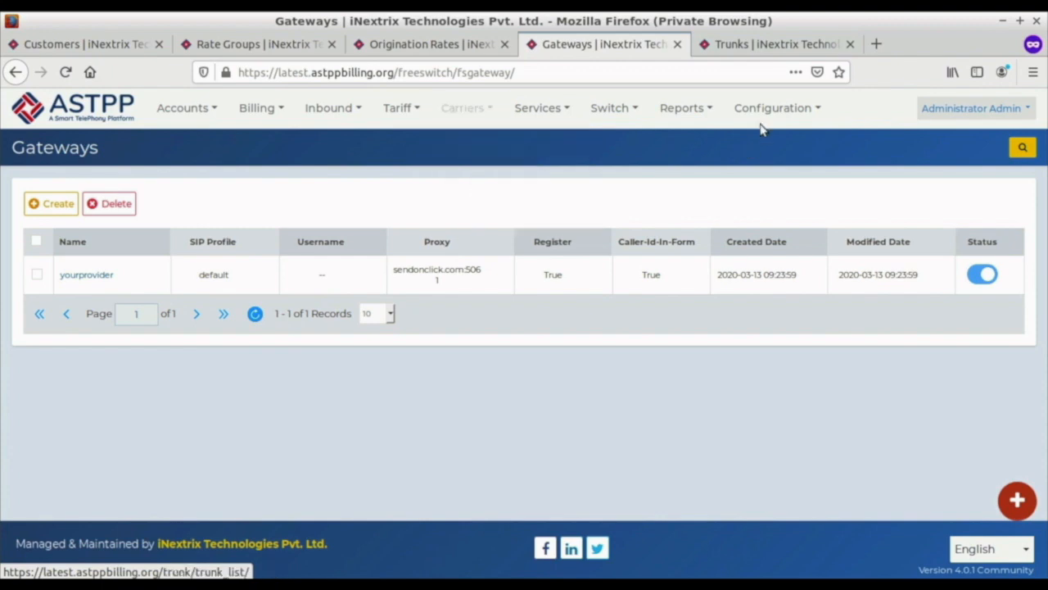
left_click(778, 44)
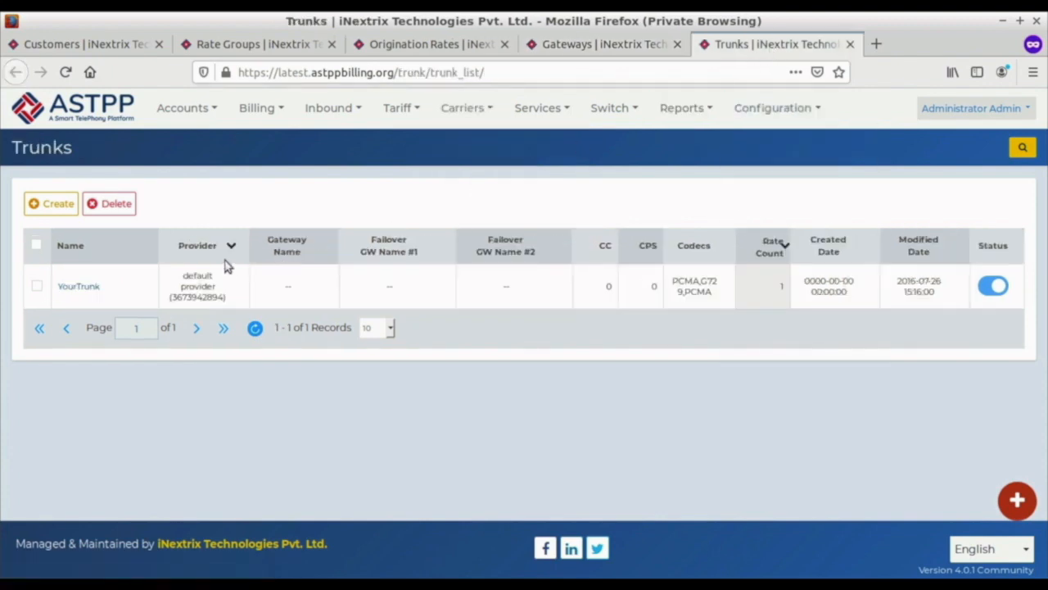
left_click(51, 204)
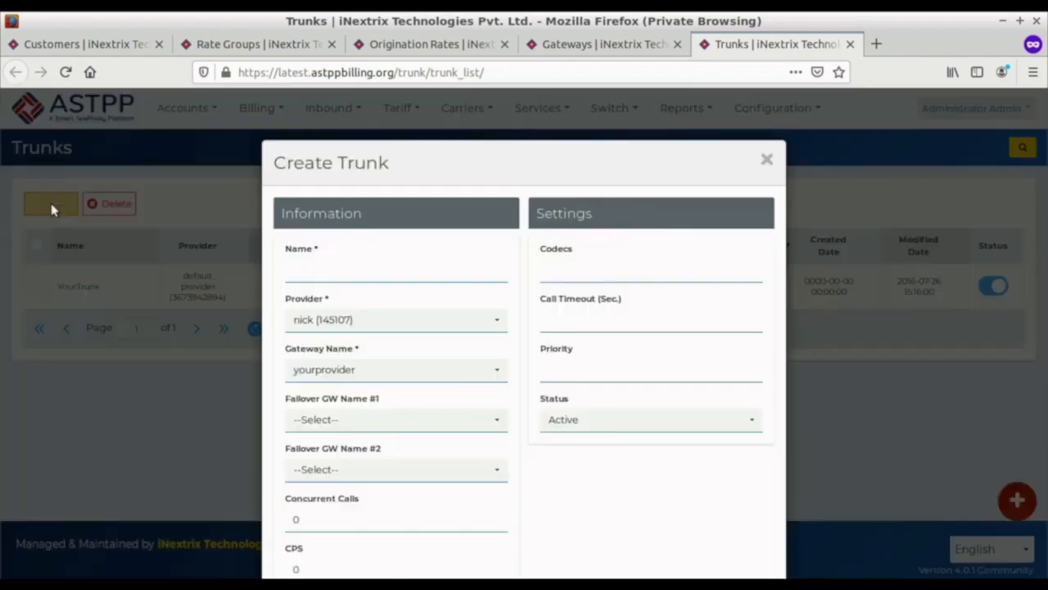
Step: Name the new trunk yourtrunk with the codecs PCMA,PCMU,G729 on the yourprovider gateway, and save it
left_click(320, 275)
type("yourtrunk")
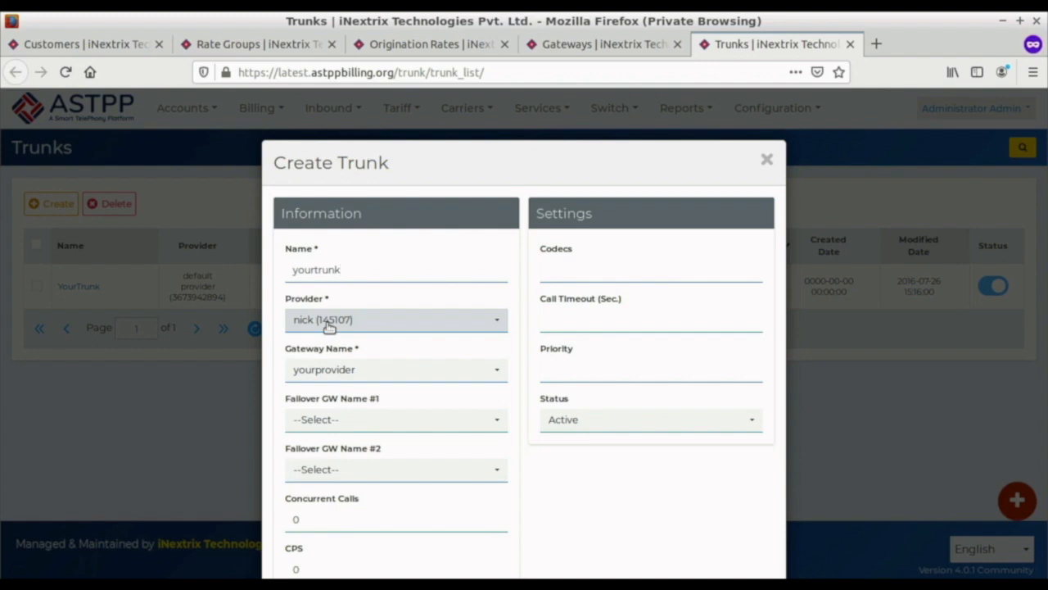
scroll(328, 326, "down", 2)
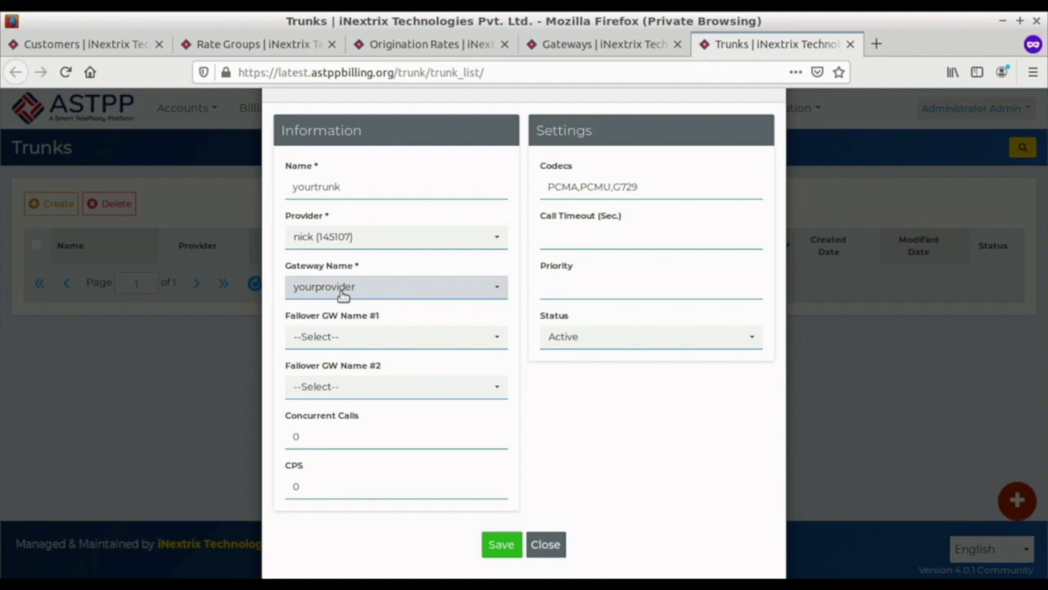
left_click(494, 547)
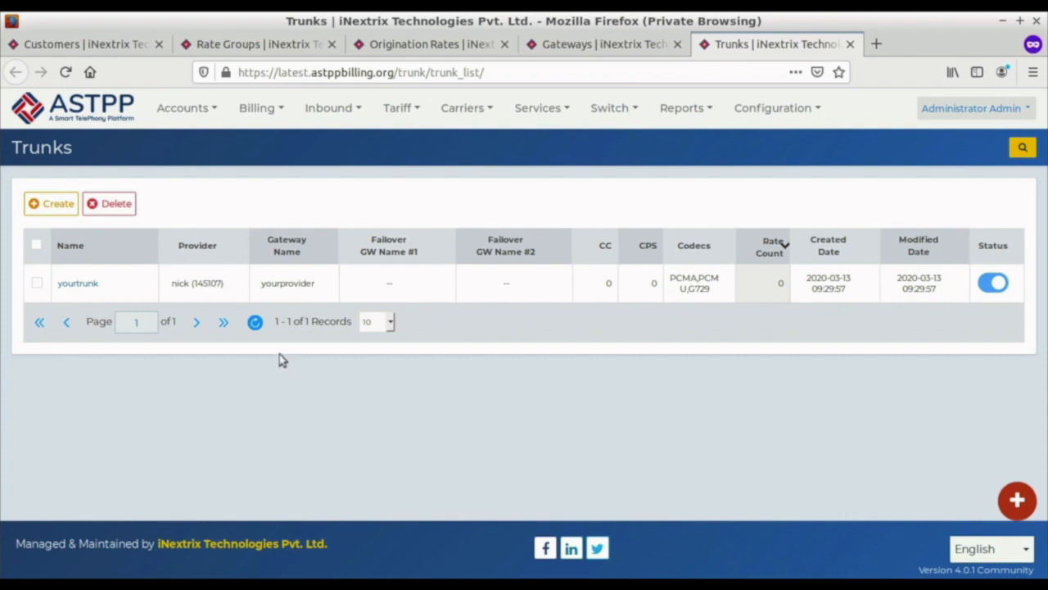
Step: Go to the carriers' Termination Rates list and open the form for creating a termination rate
mouse_move(549, 121)
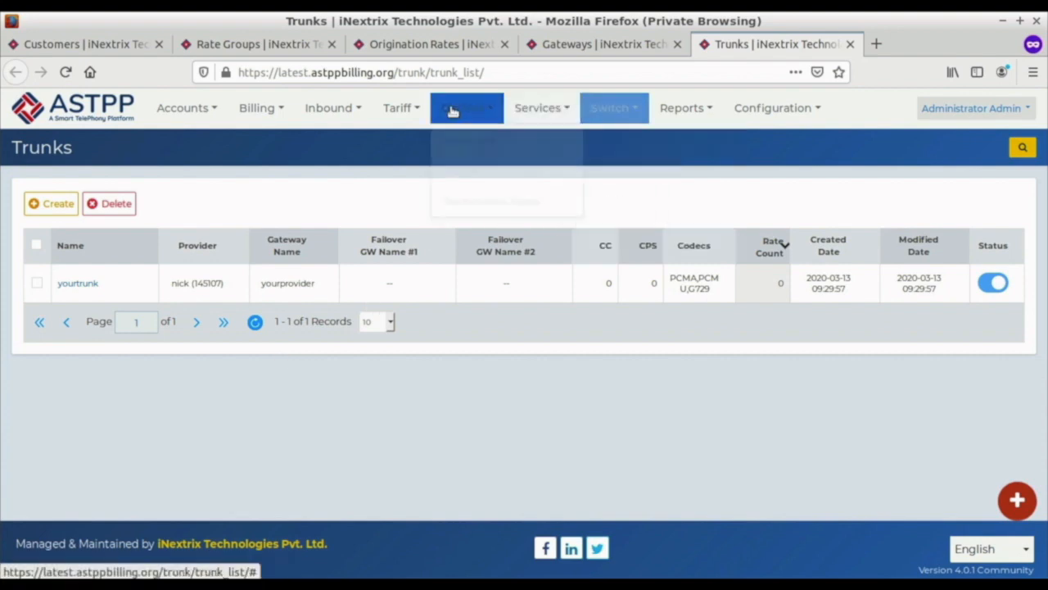
mouse_move(453, 111)
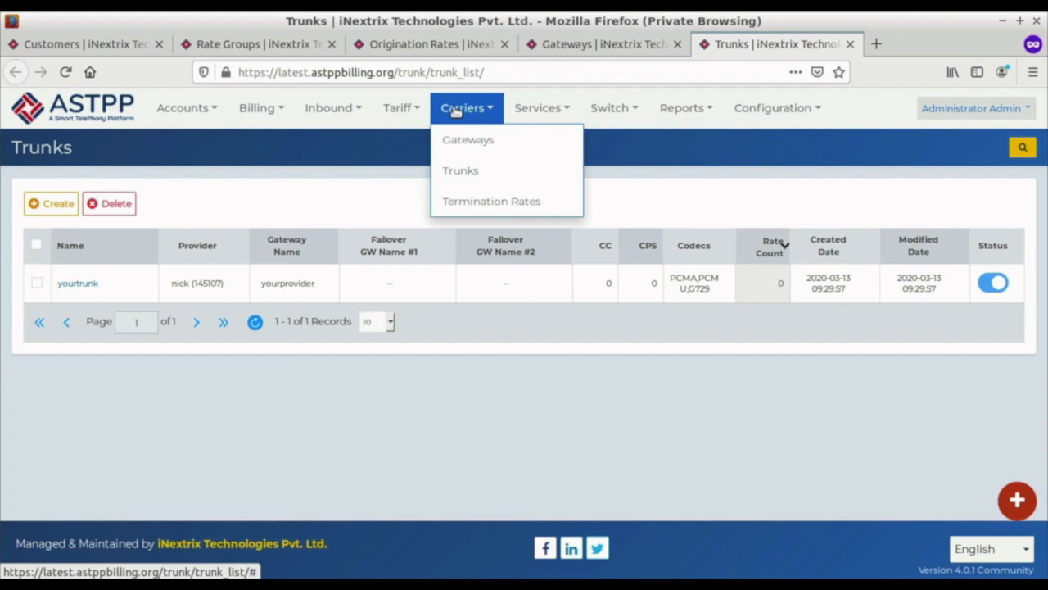
left_click(483, 200)
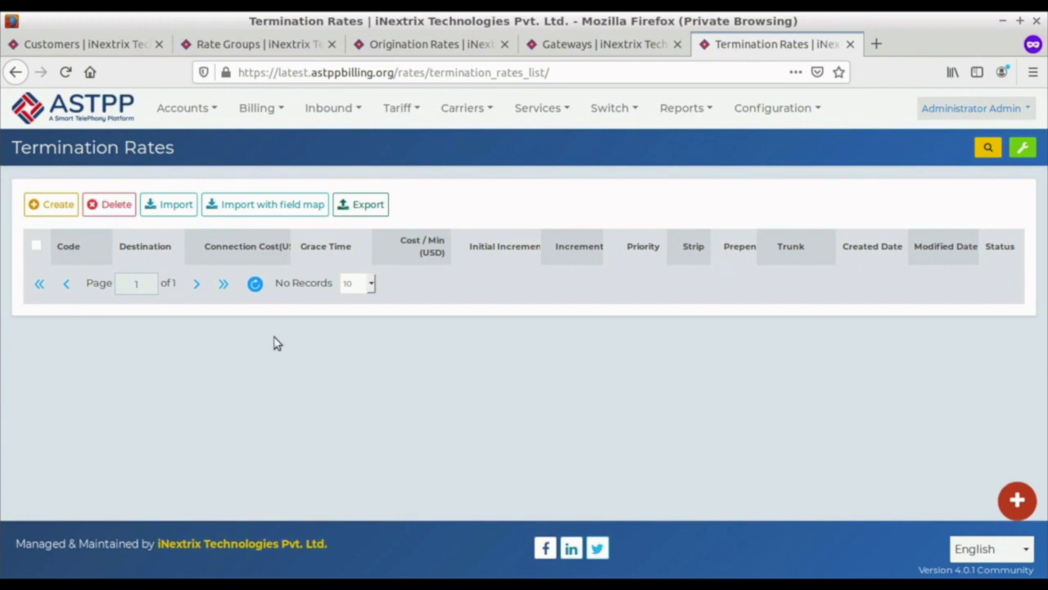
left_click(58, 209)
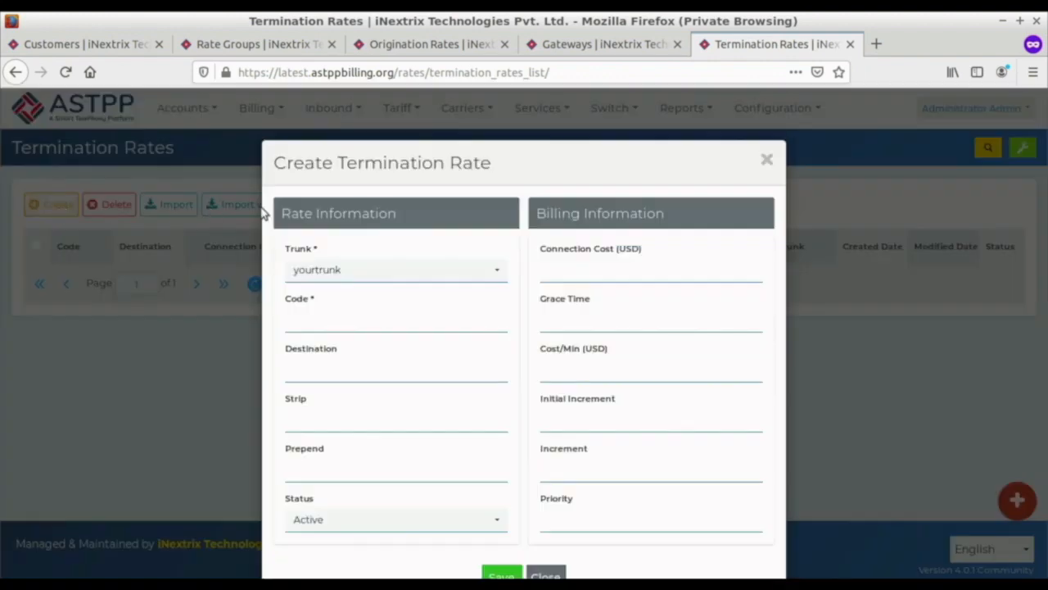
Step: Set the code of the new termination rate for yourtrunk to 1 and save it
left_click(325, 322)
type("1")
scroll(517, 466, "down", 1)
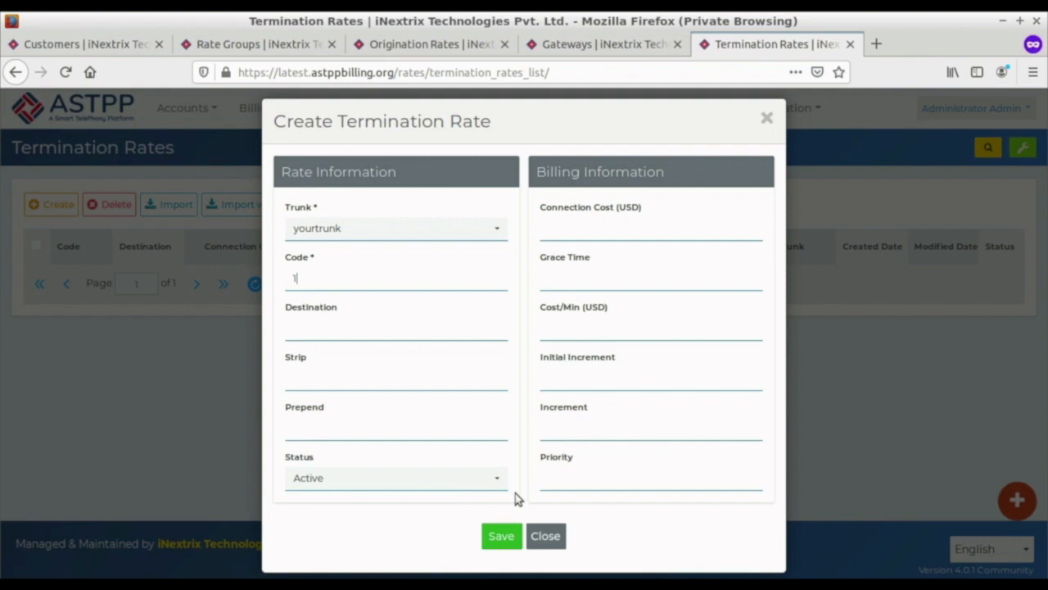
left_click(501, 535)
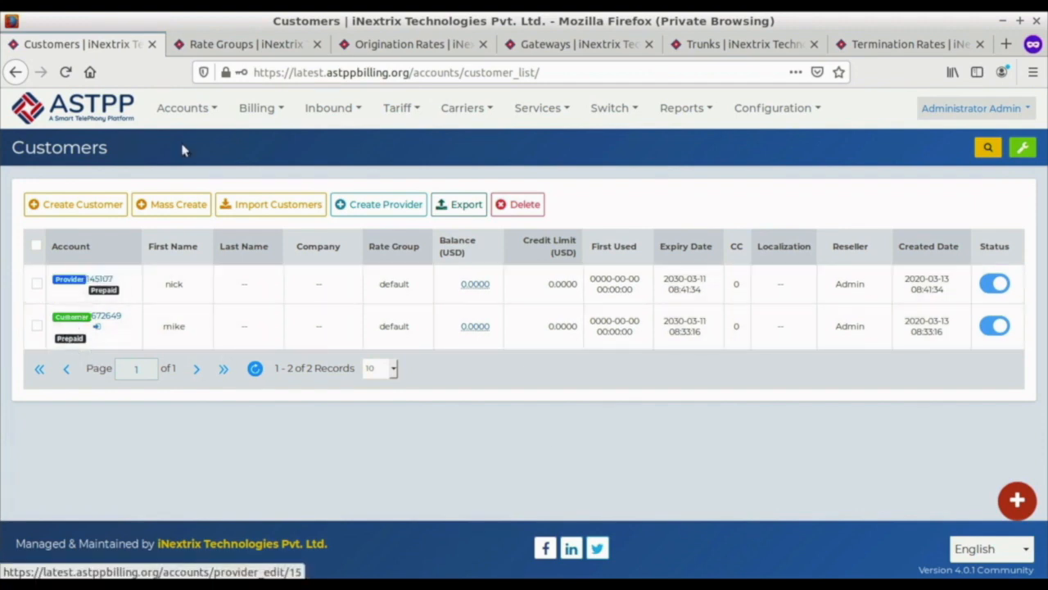
Step: Review the rate groups, origination rates, gateways, trunks and termination rates lists one after another
left_click(234, 48)
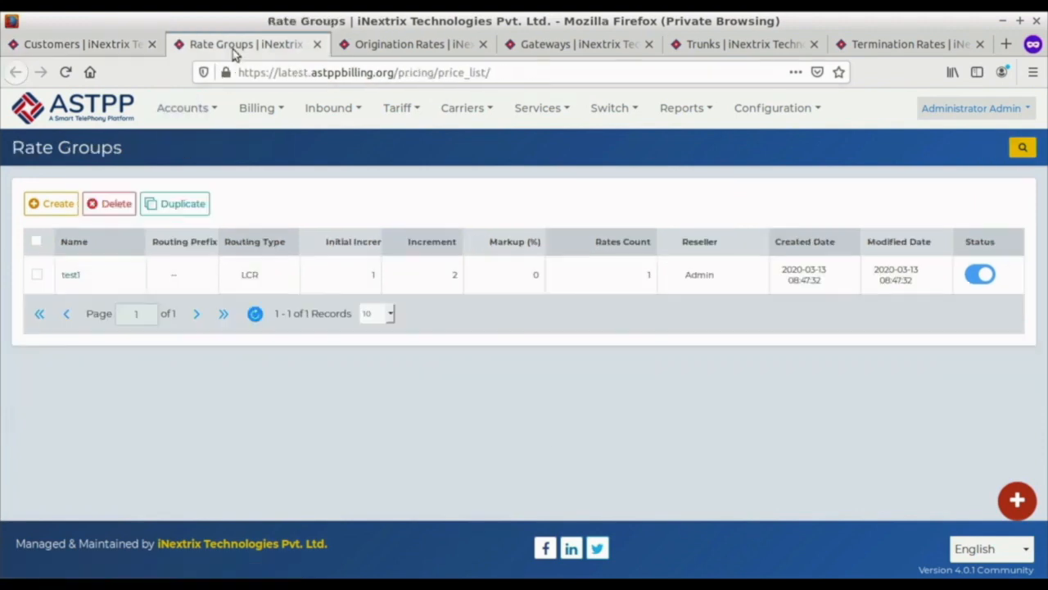
left_click(408, 49)
left_click(599, 49)
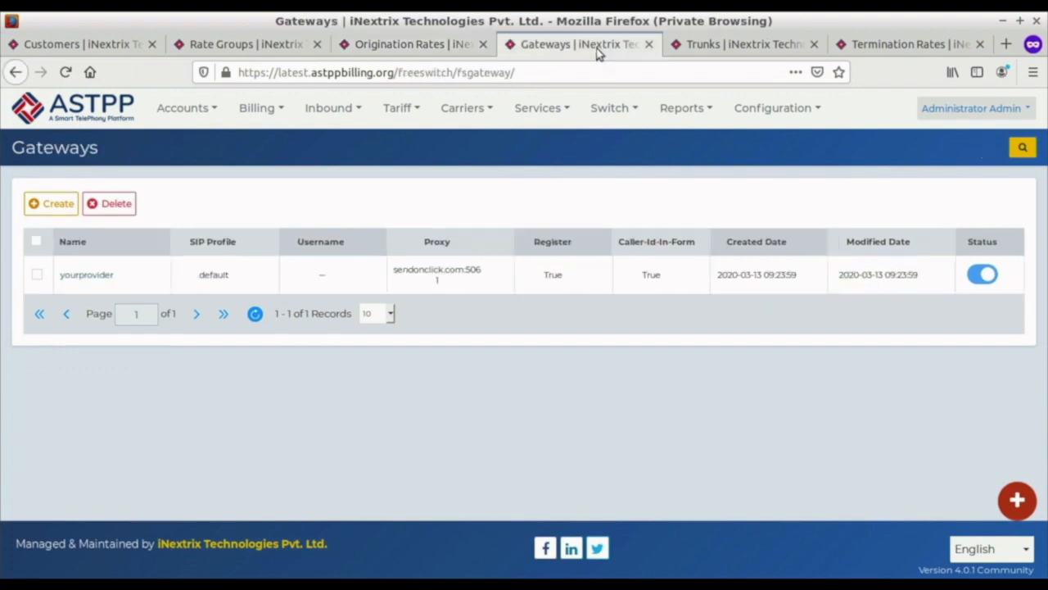
left_click(677, 49)
left_click(885, 52)
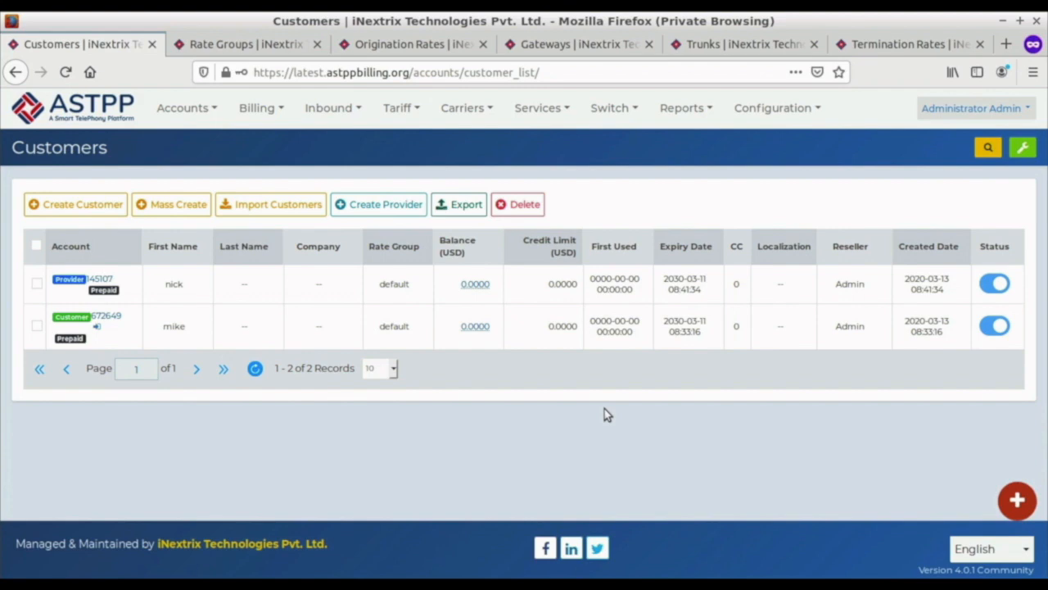
Step: Refill the customer account's balance with an amount of 10
left_click(474, 326)
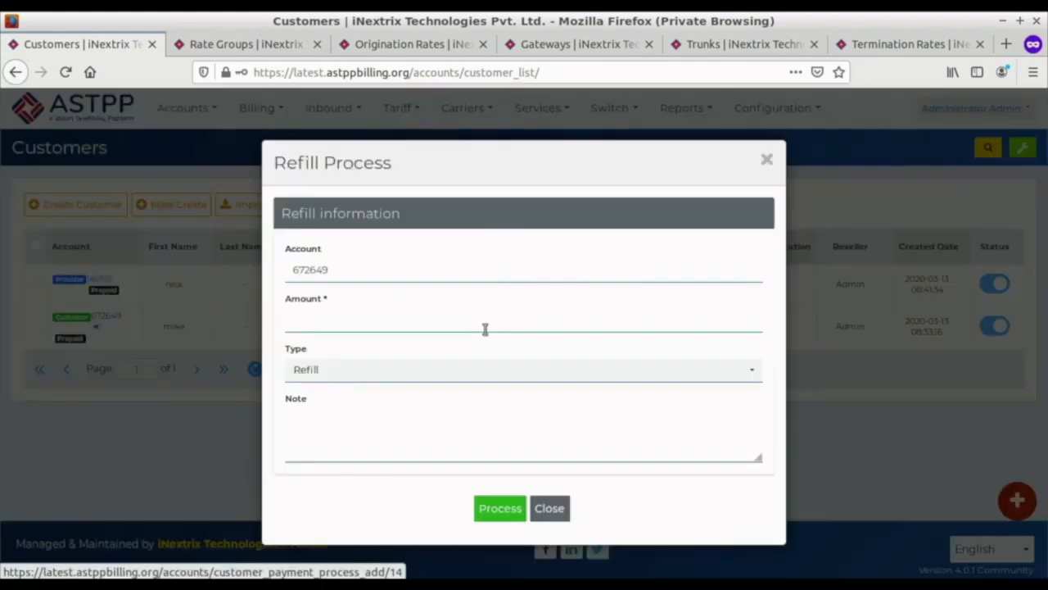
left_click(390, 326)
type("10")
left_click(502, 507)
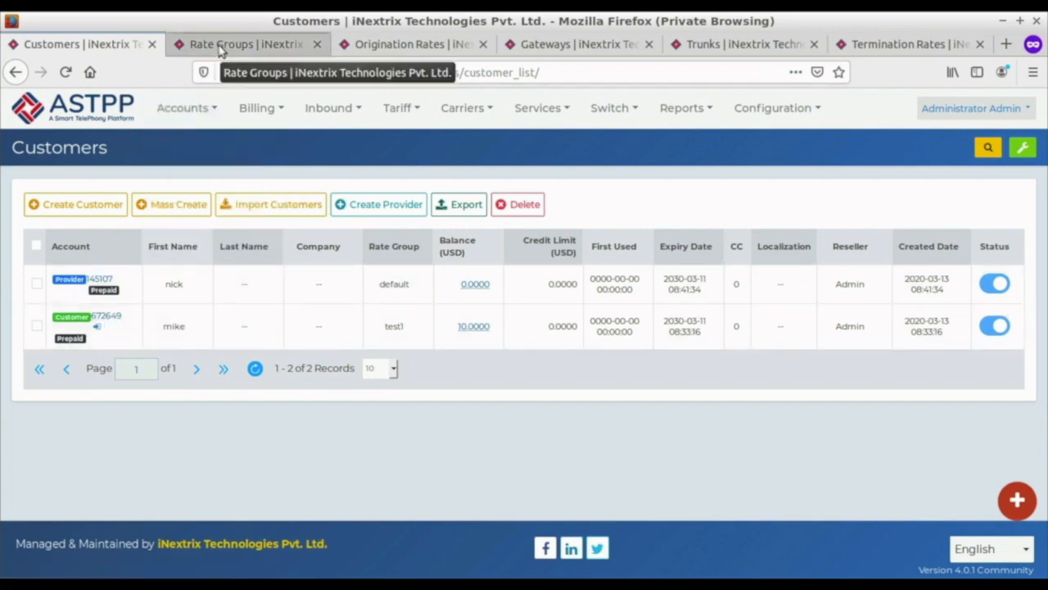
Step: Check the rate groups and the origination rate, and open the customer's profile to check its assigned rate group
left_click(219, 51)
left_click(393, 54)
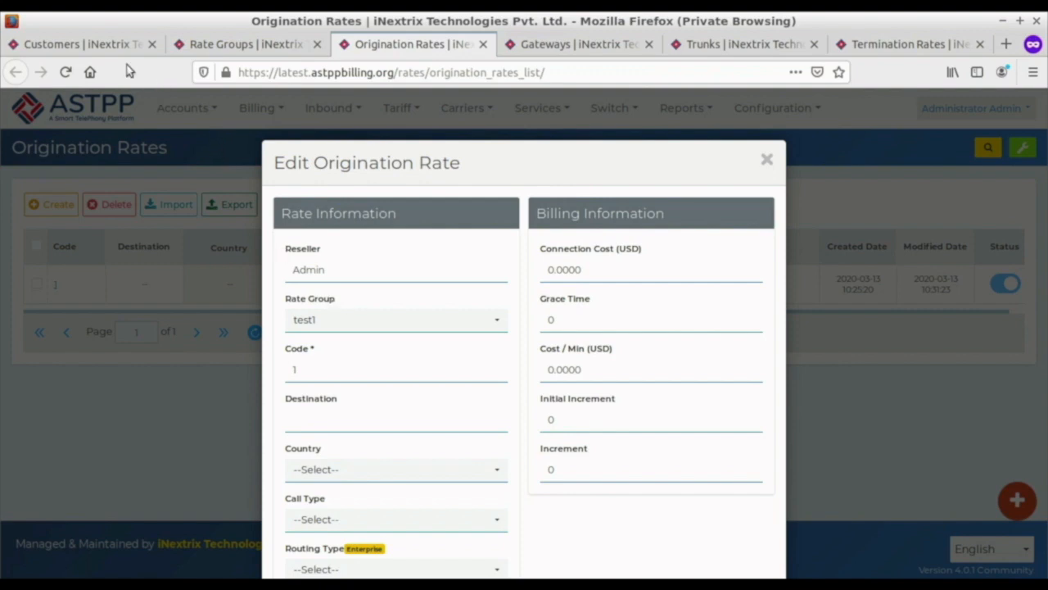
left_click(92, 46)
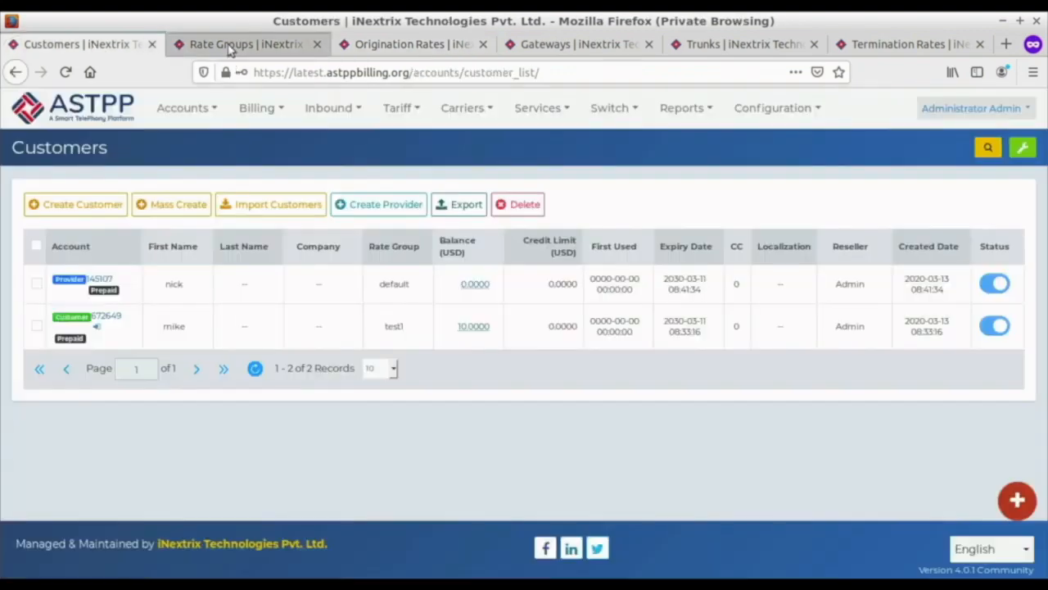
left_click(111, 318)
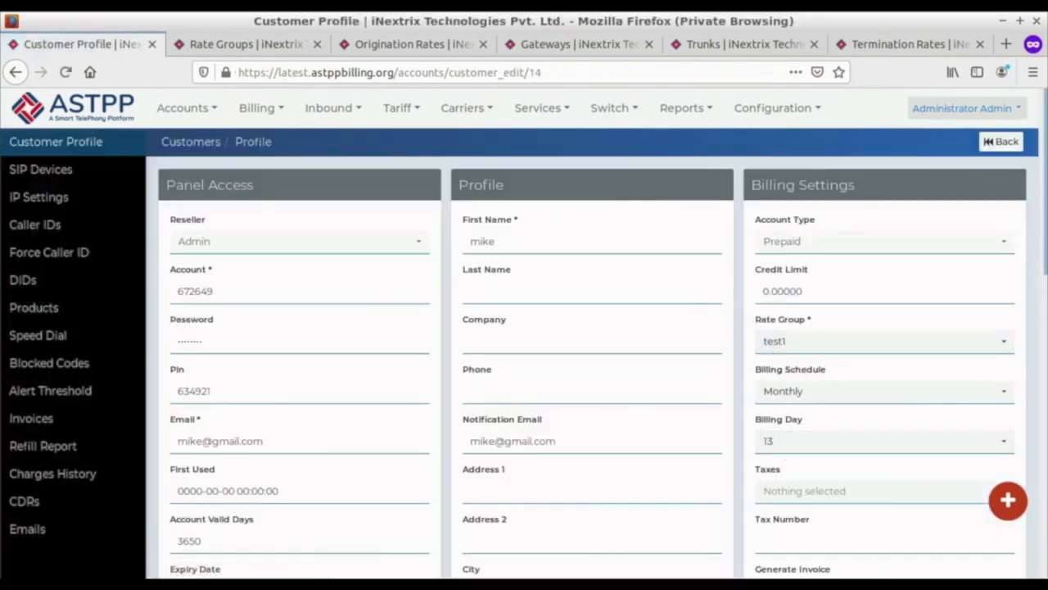
right_click(864, 502)
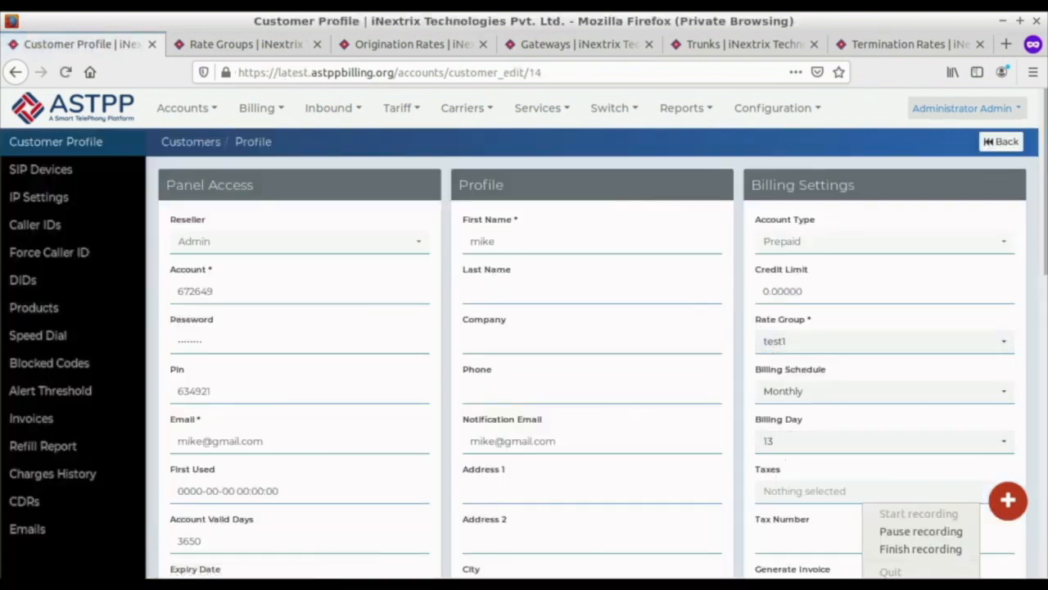
left_click(900, 552)
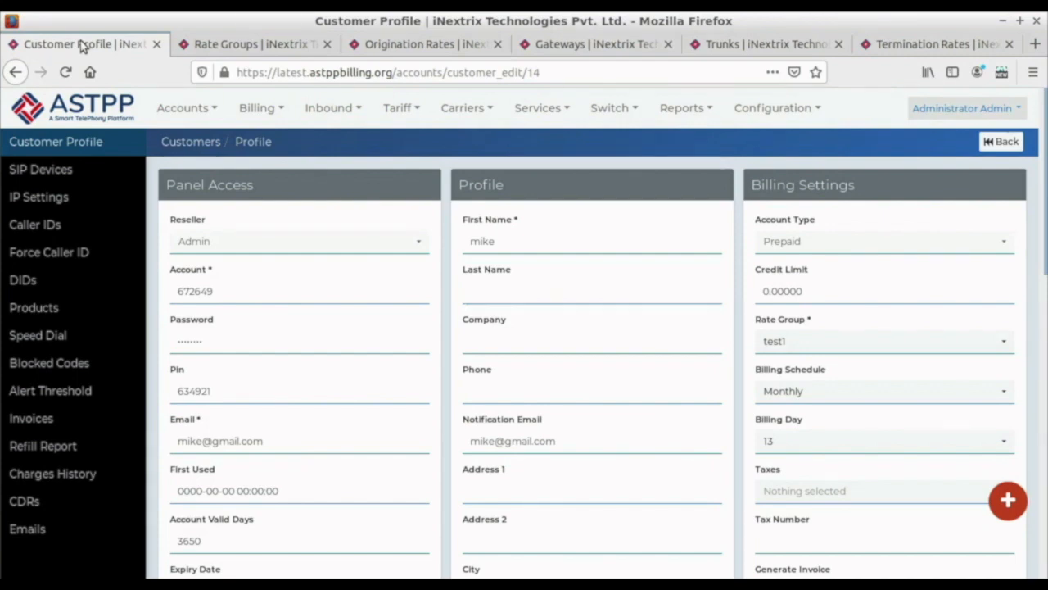
Step: Review the configured gateway in the Gateways list and the trunk in the Trunks list
left_click(550, 48)
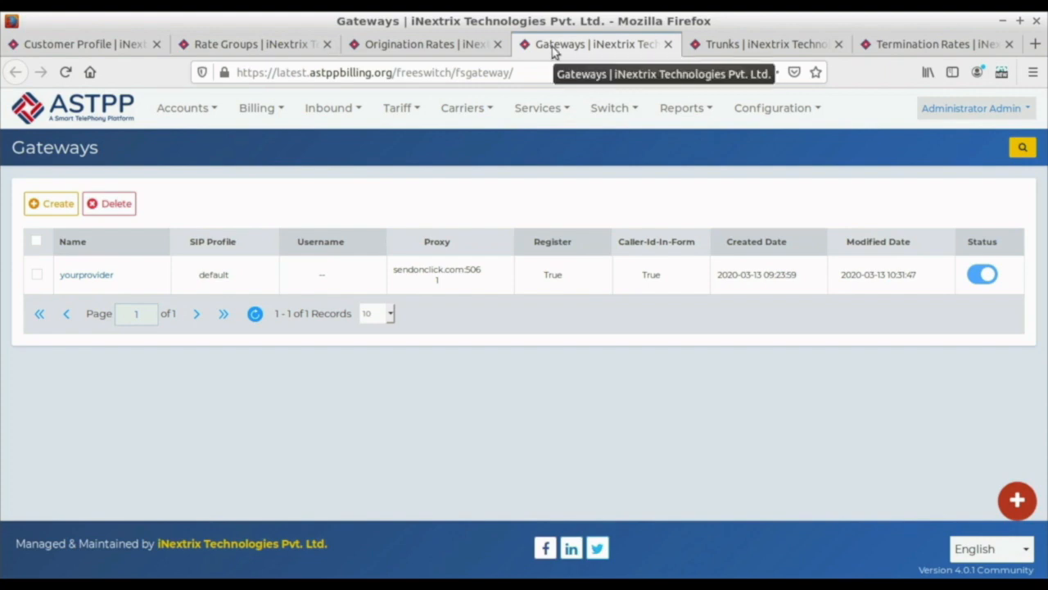
left_click(739, 46)
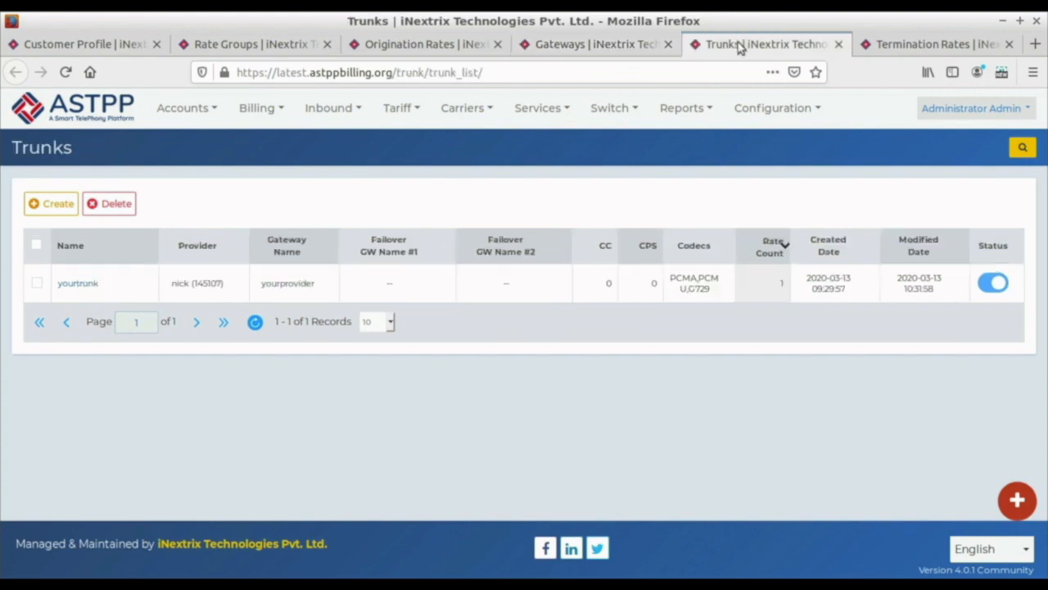
Step: Review the settings of the trunk yourtrunk, close them unchanged, and check the termination rate's details
left_click(79, 285)
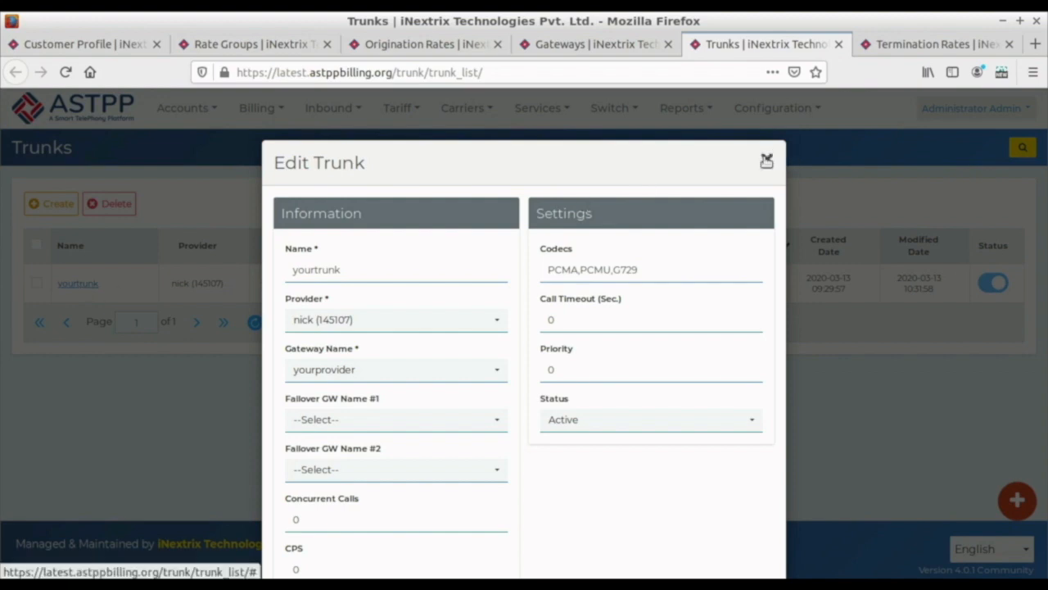
left_click(767, 161)
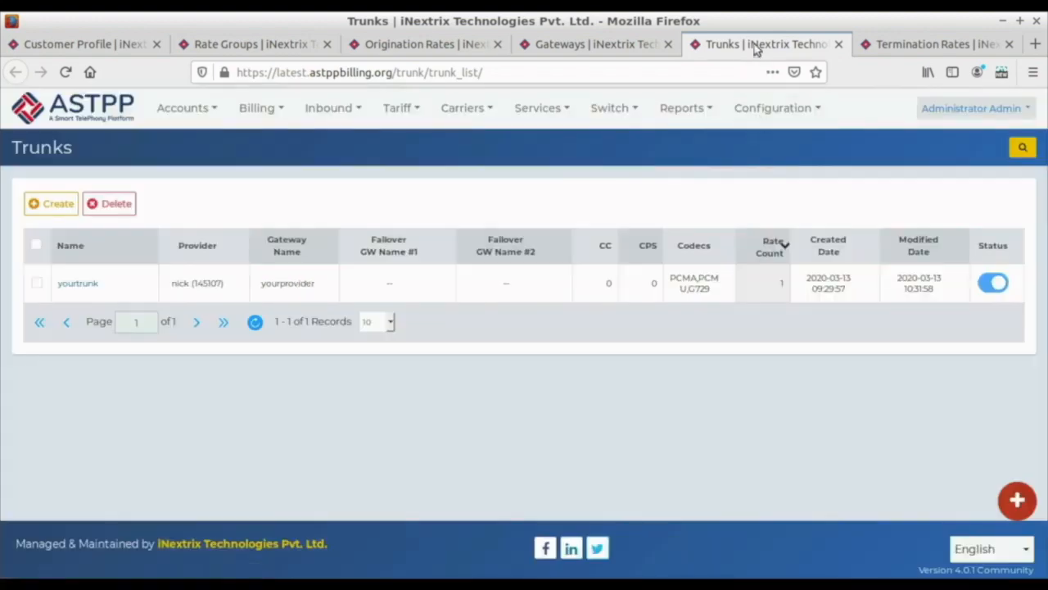
left_click(886, 47)
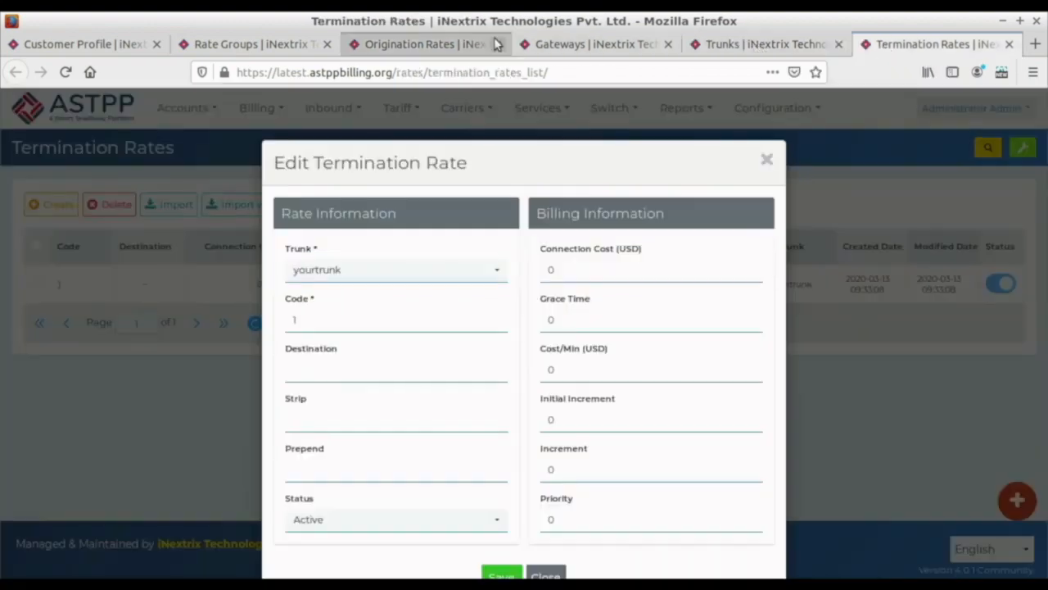
Step: Save the rate group test1 with LCR as its routing type and yourtrunk as its trunk
left_click(276, 48)
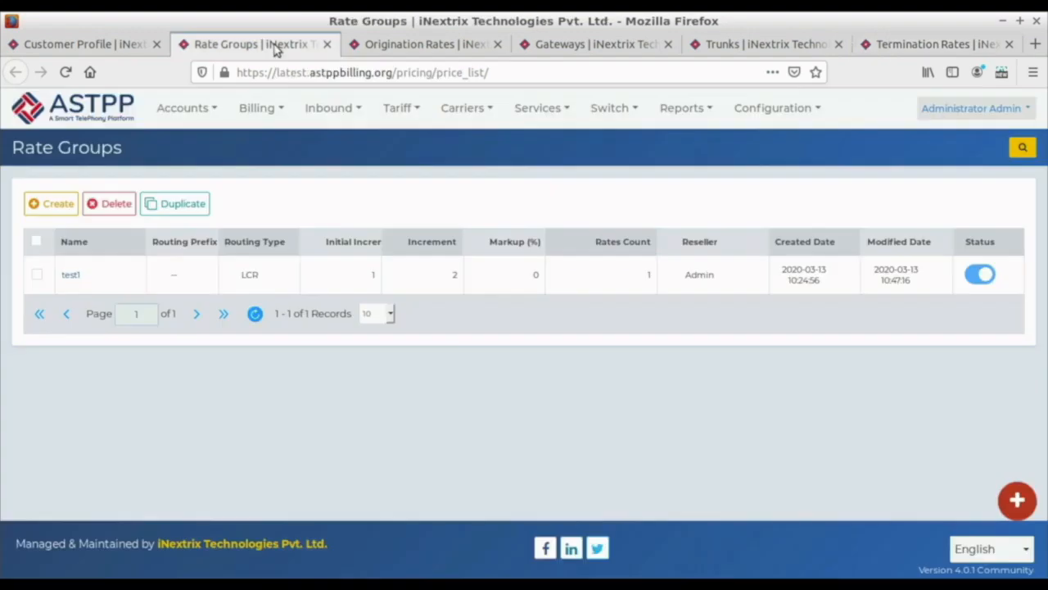
left_click(74, 275)
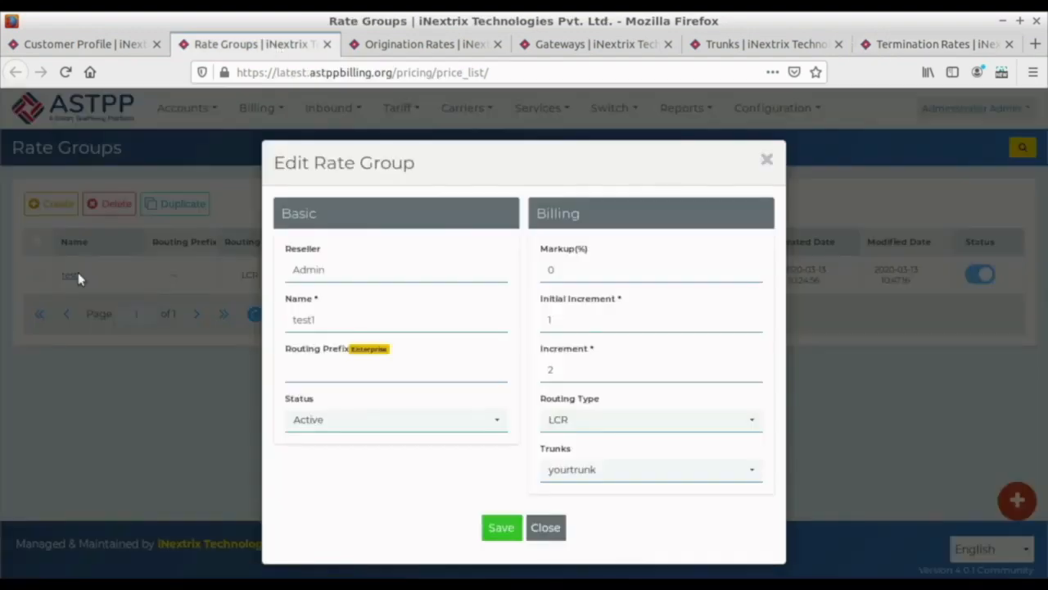
left_click(624, 420)
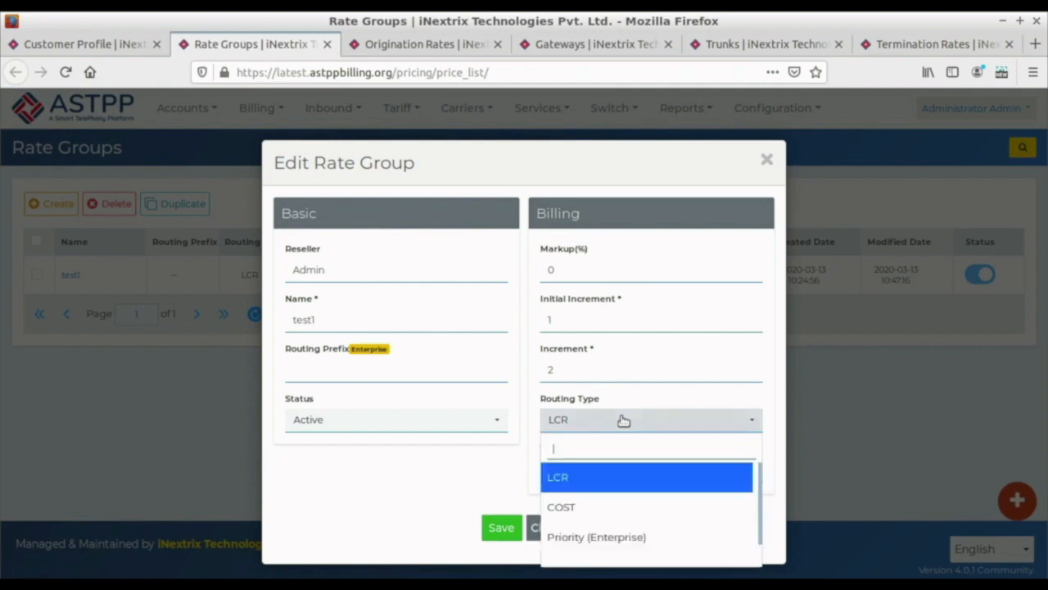
left_click(569, 488)
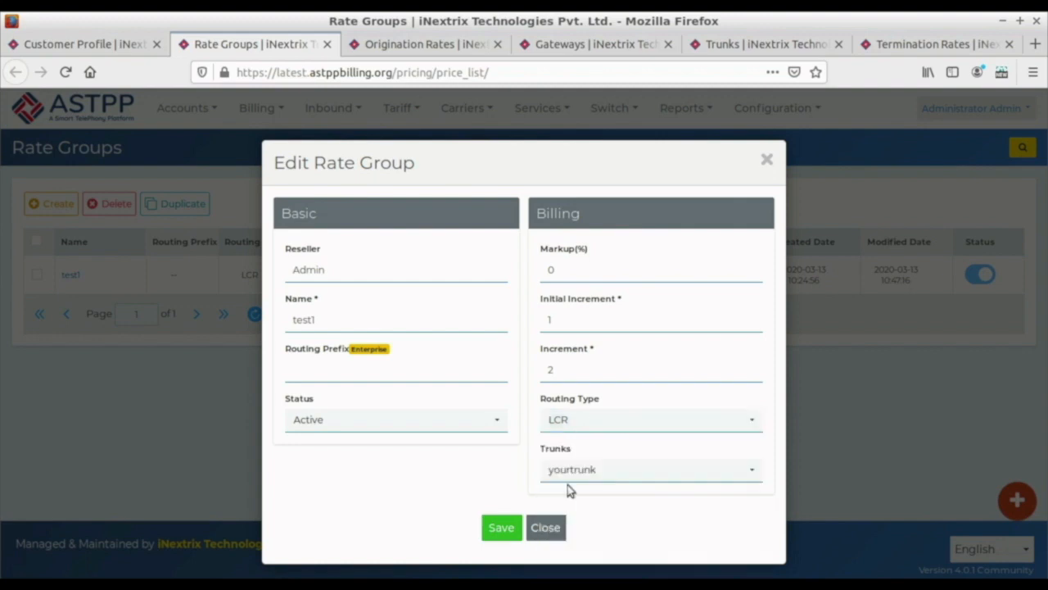
left_click(567, 470)
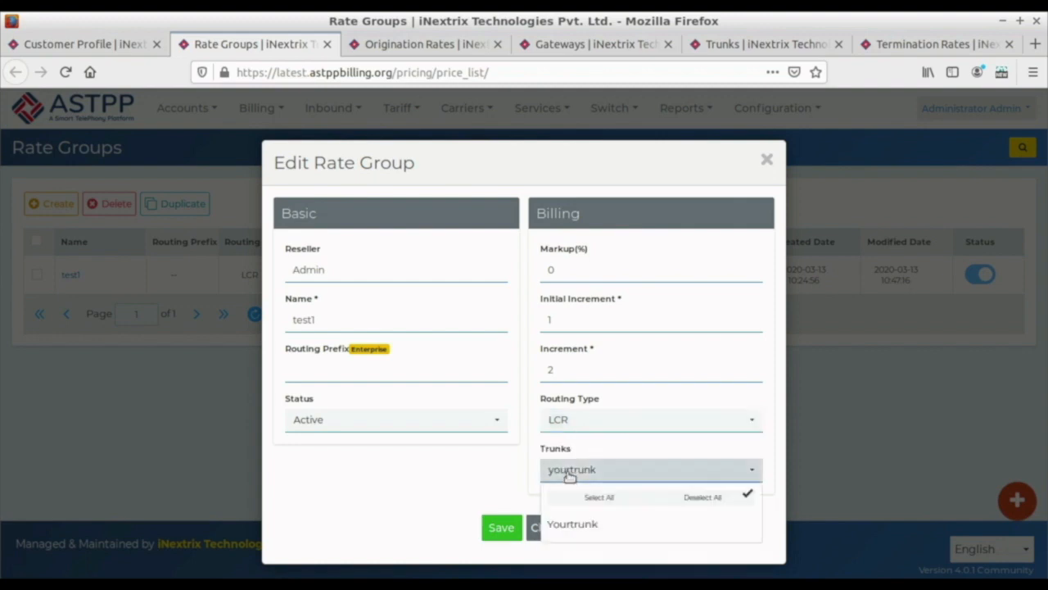
left_click(480, 473)
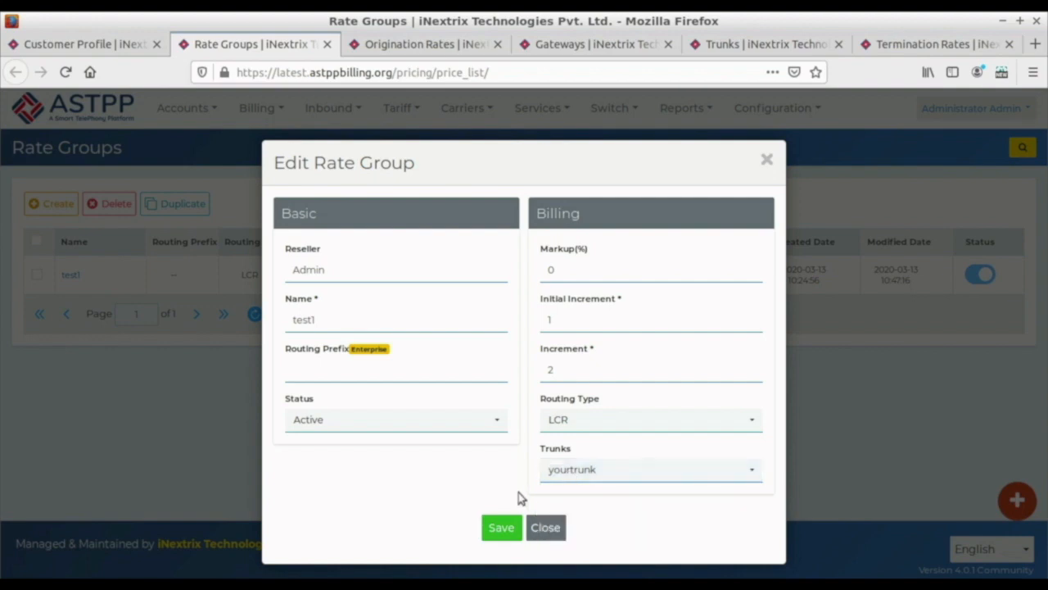
left_click(516, 528)
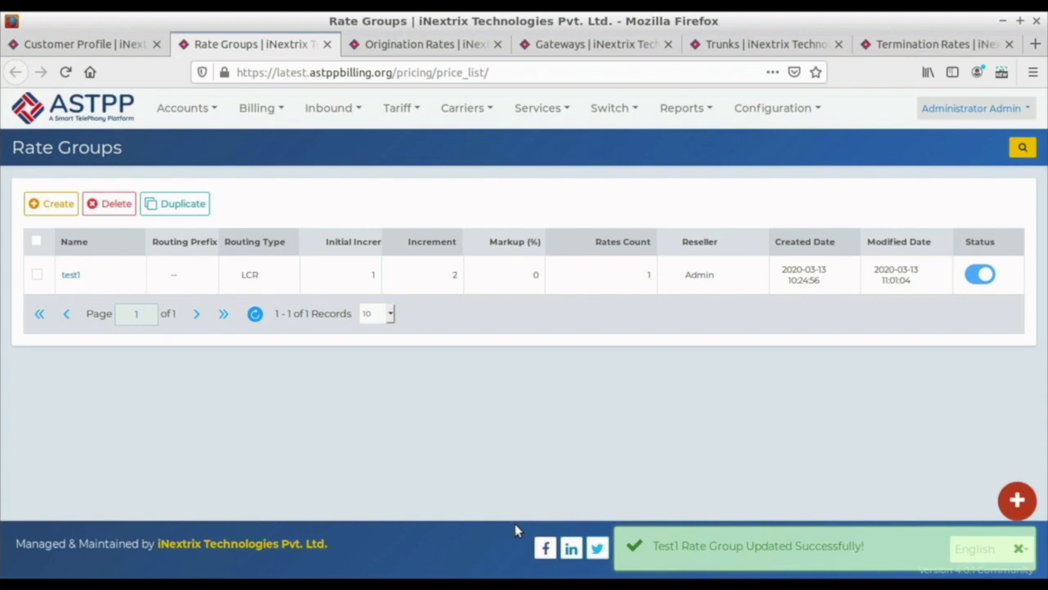
Step: Check the rate group in the customer's profile and view the customer's SIP devices, dismissing the browser's offer to save the login
left_click(91, 47)
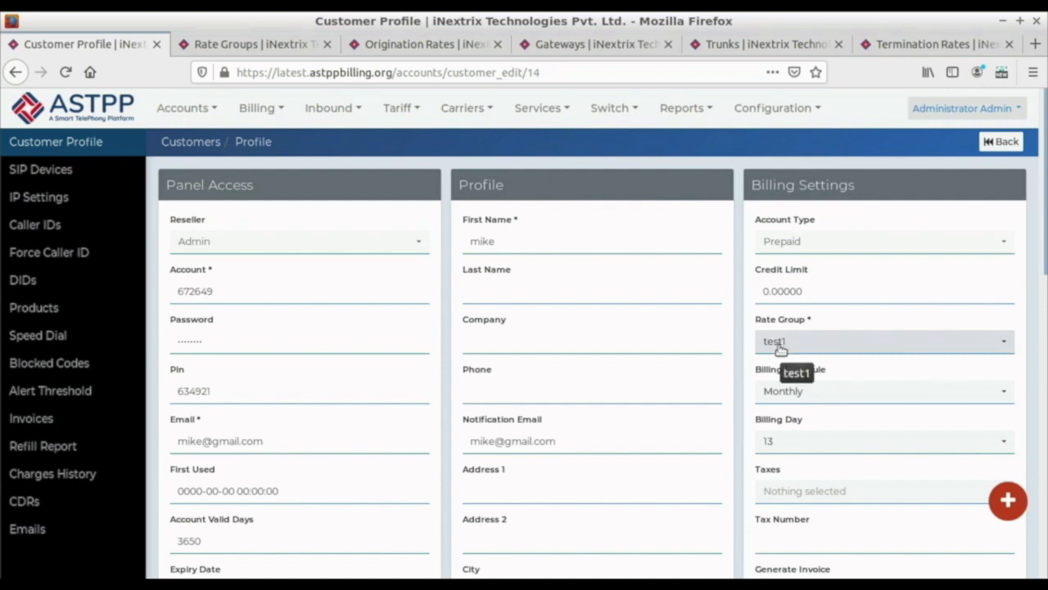
left_click(25, 172)
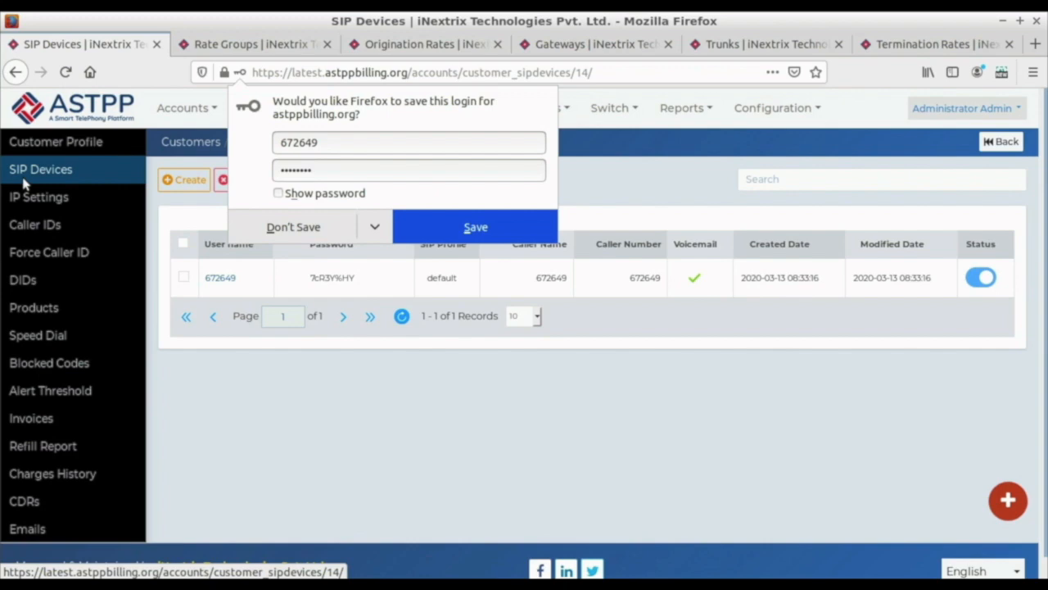
left_click(530, 426)
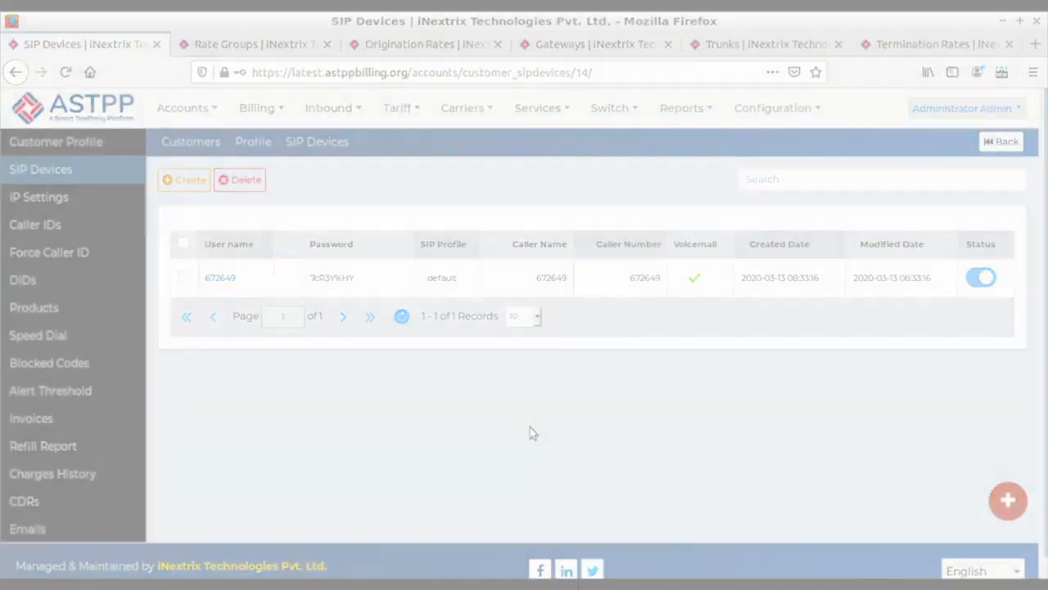